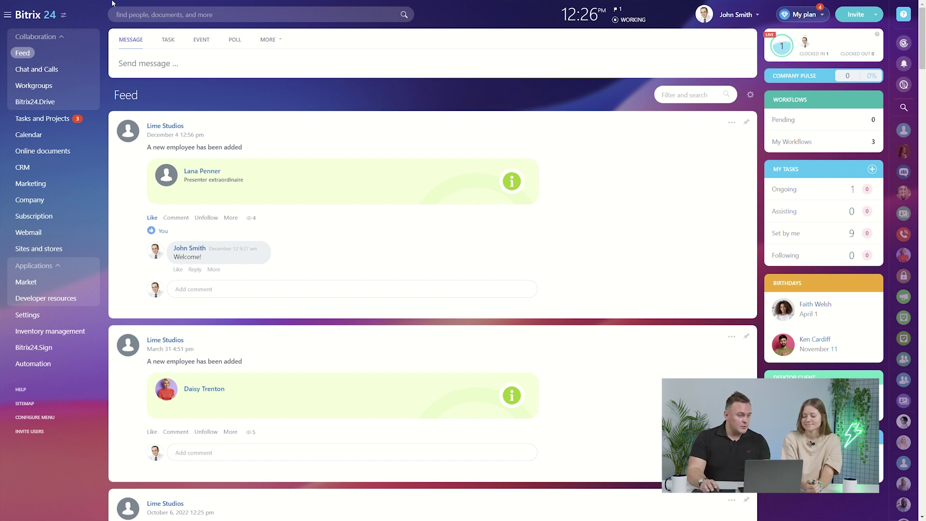
# - Open the CoPilot chat and ask it to create 10 slogans for an IT company that develops software for car dealerships
pyautogui.click(53, 68)
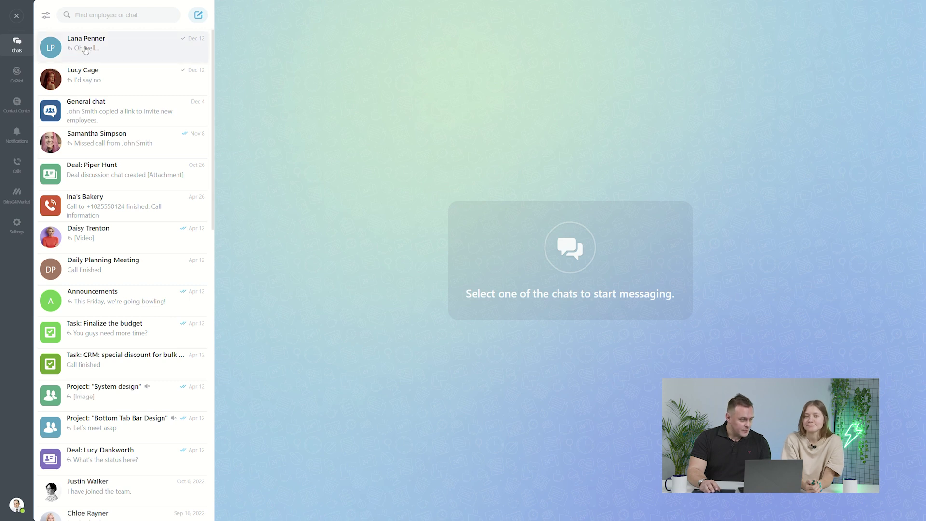
pyautogui.click(19, 77)
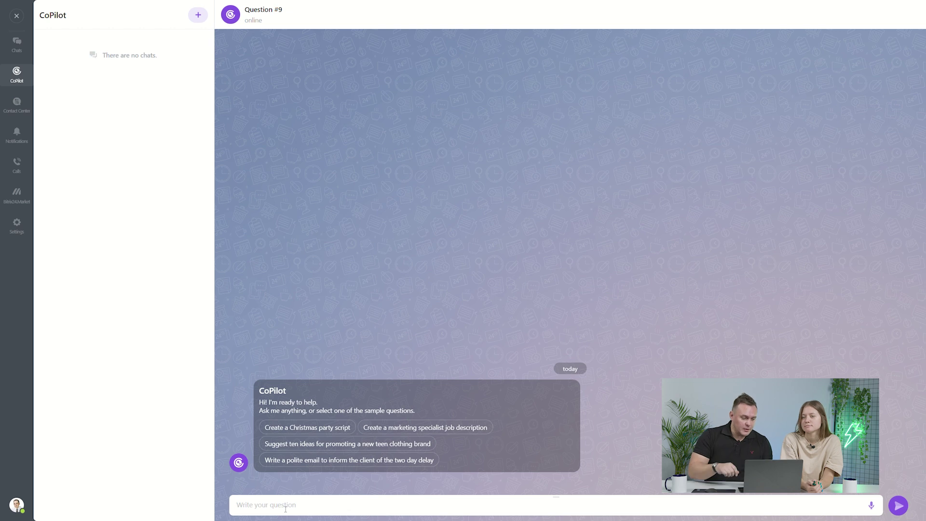
pyautogui.click(286, 509)
pyautogui.write('q')
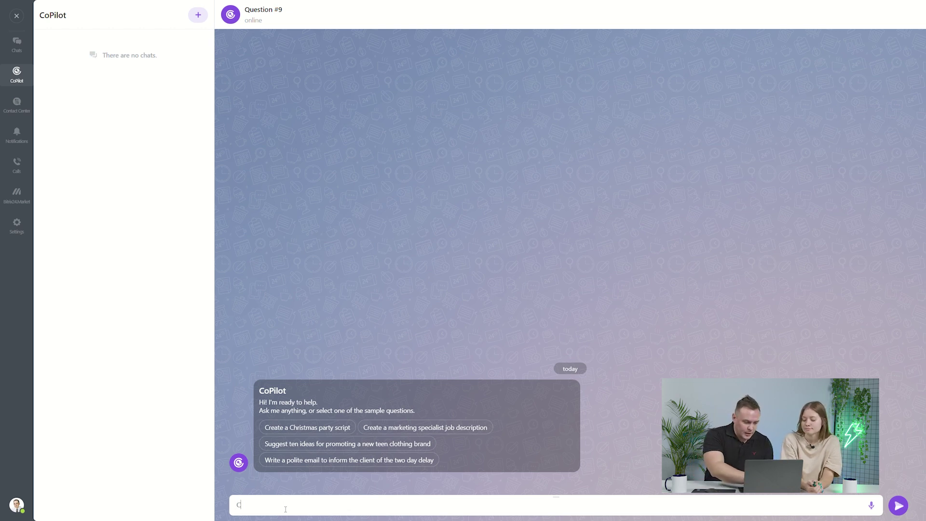
pyautogui.write('reate')
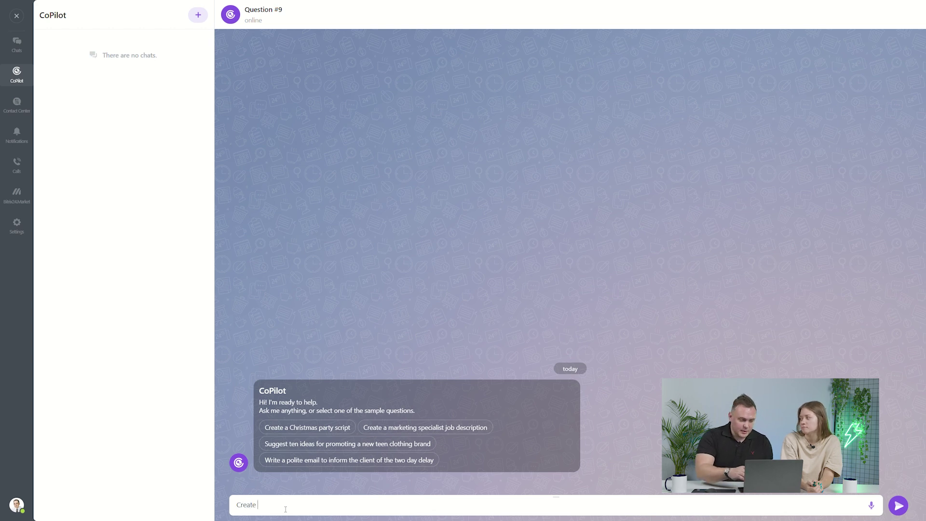
pyautogui.write(' 10 slogans')
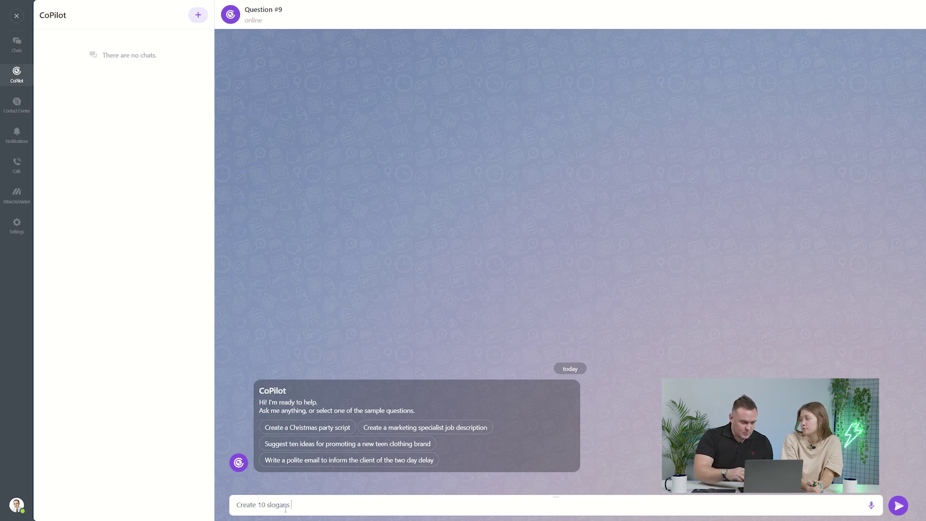
pyautogui.write(' f')
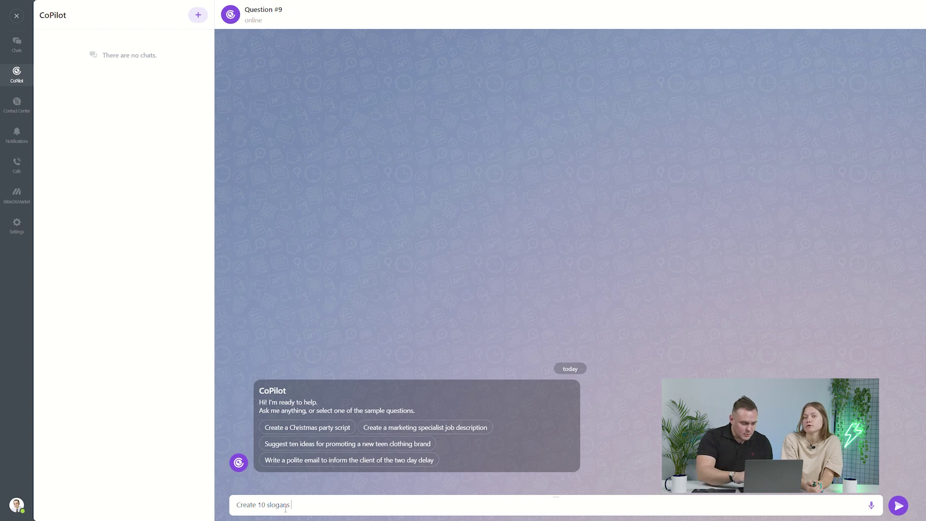
pyautogui.write('or an IT ')
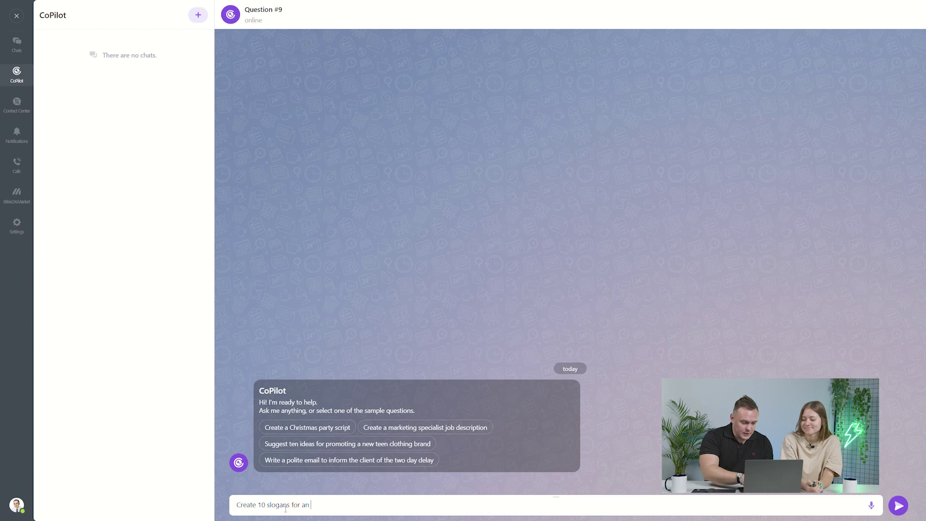
pyautogui.write('company')
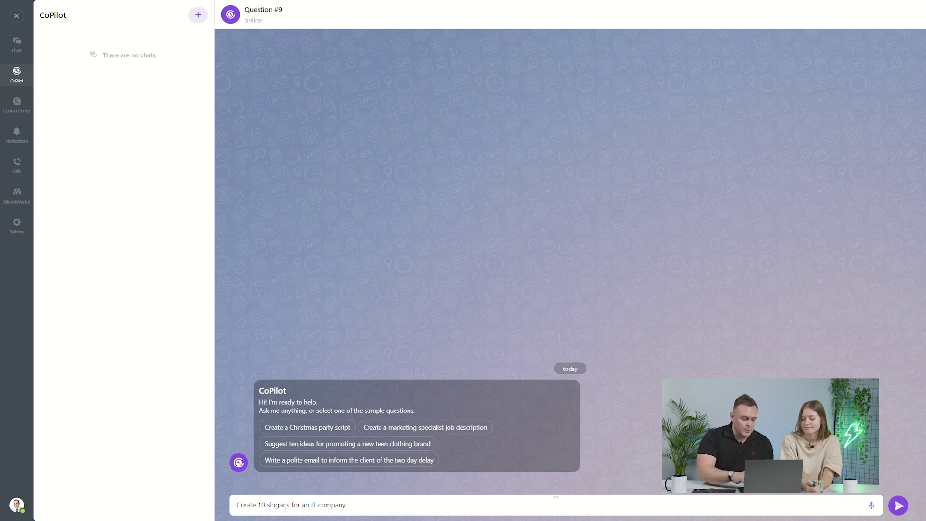
pyautogui.write(' t')
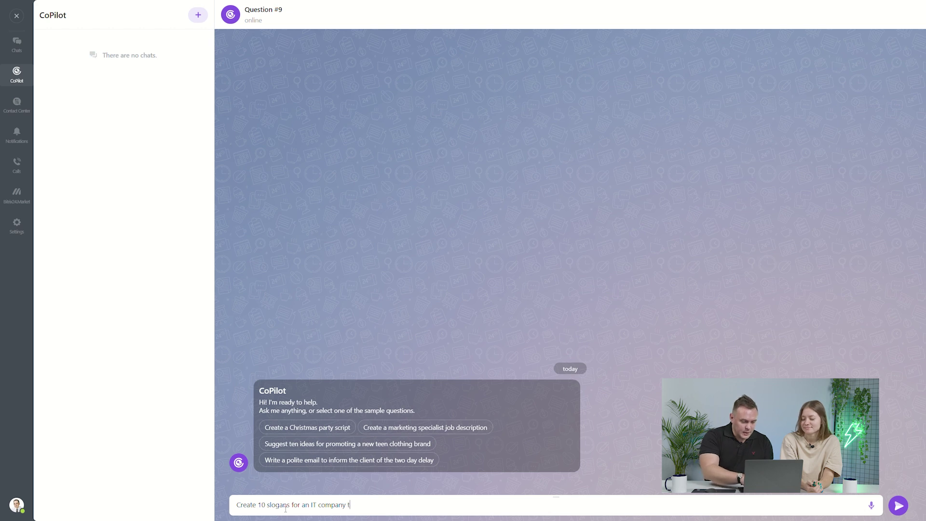
pyautogui.write('hat develoops')
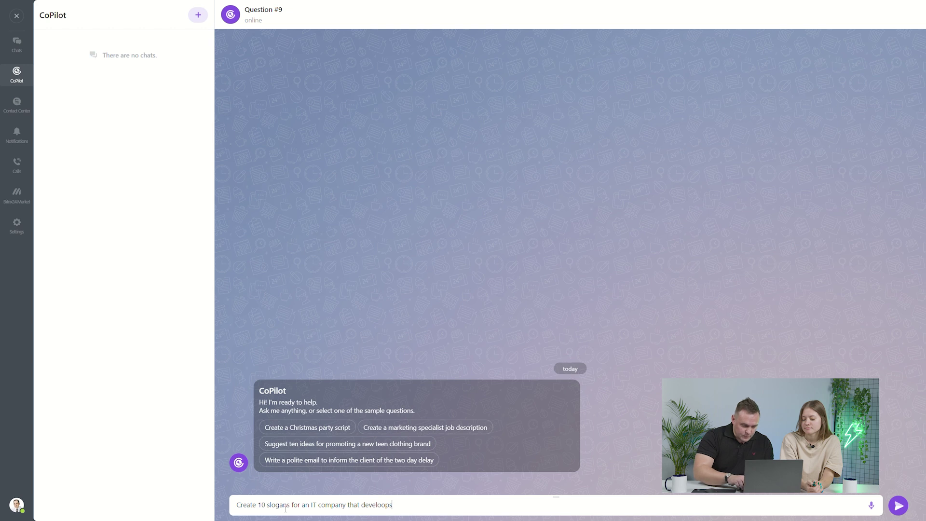
pyautogui.press('Left')
pyautogui.press('BackSpace')
pyautogui.write('software for')
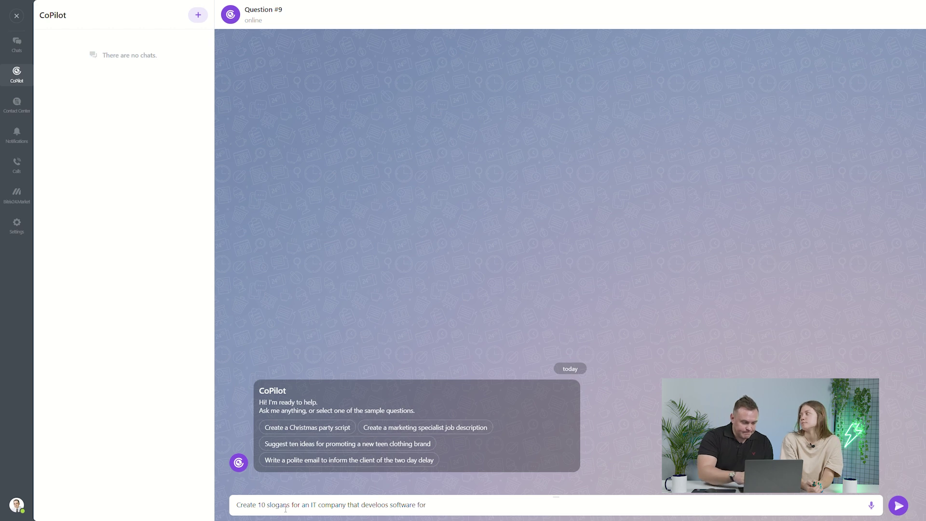
pyautogui.write(' car dealerships')
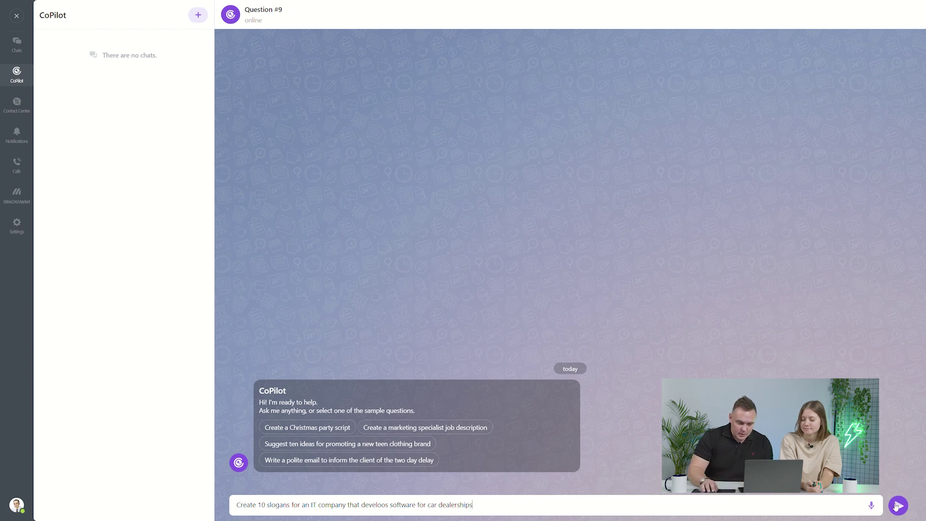
pyautogui.click(899, 505)
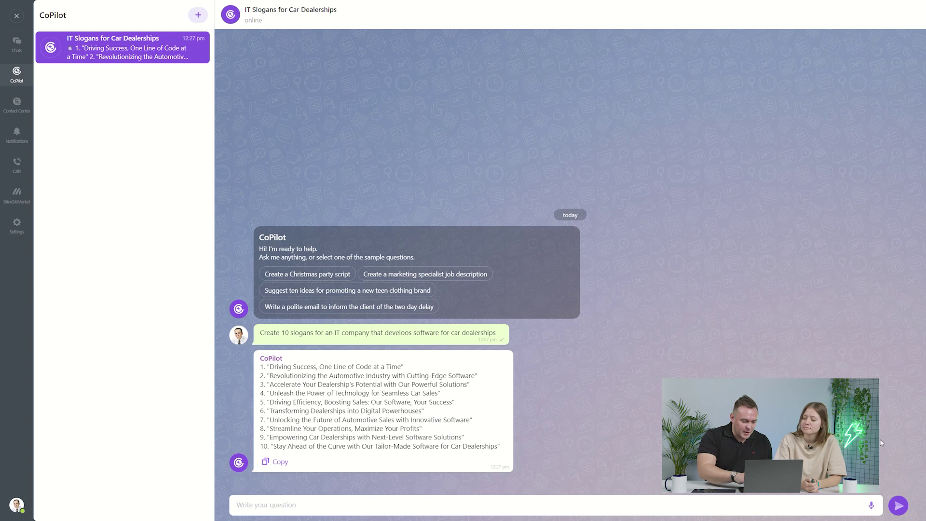
# - Send CoPilot the follow-up request "Add the word Ai-powered where it makes sense"
pyautogui.write('Add t')
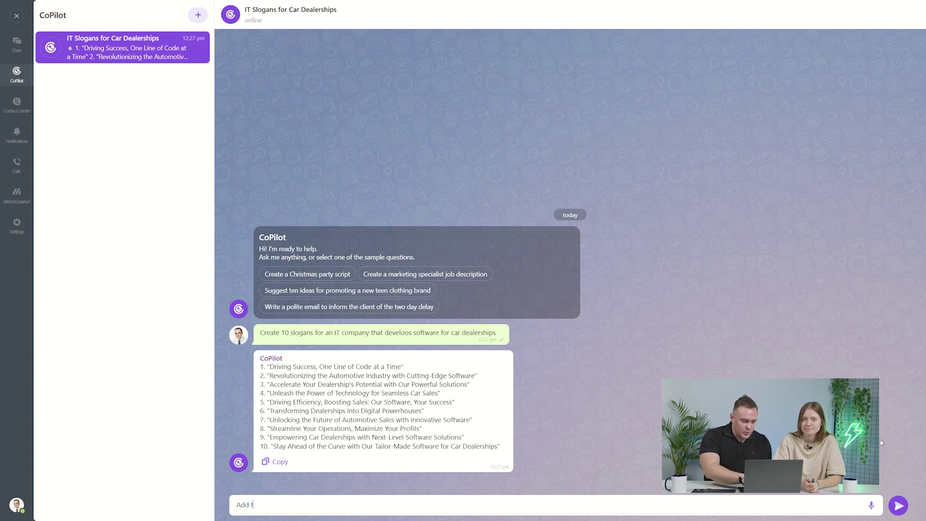
pyautogui.write('he wor')
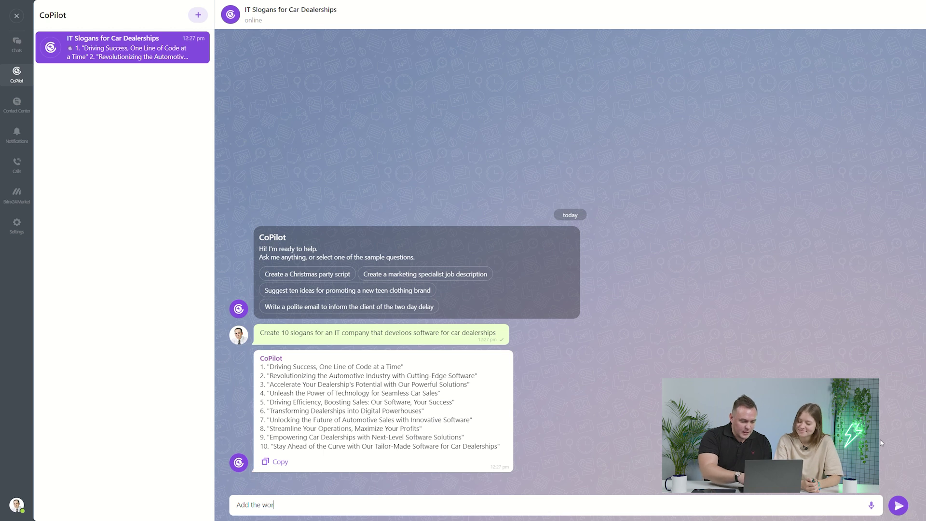
pyautogui.write('d Ai-powr')
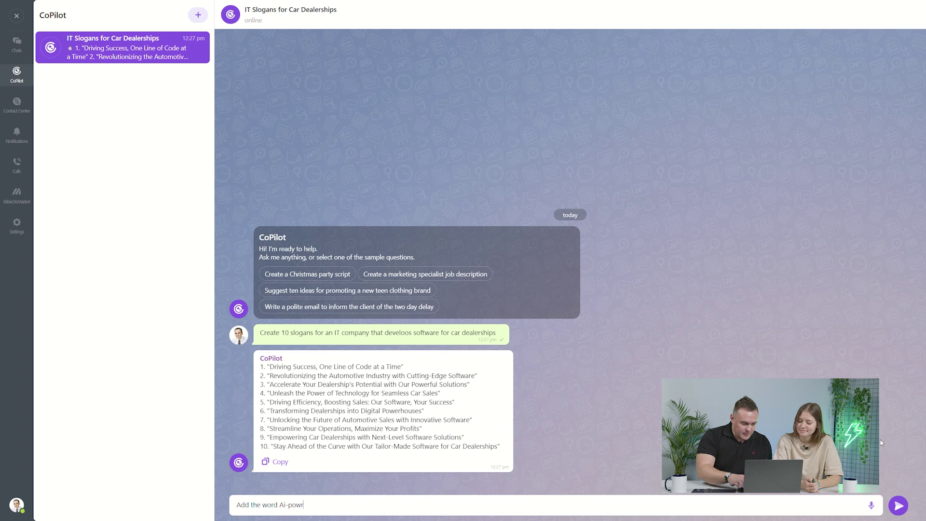
pyautogui.press('BackSpace')
pyautogui.write('ered w')
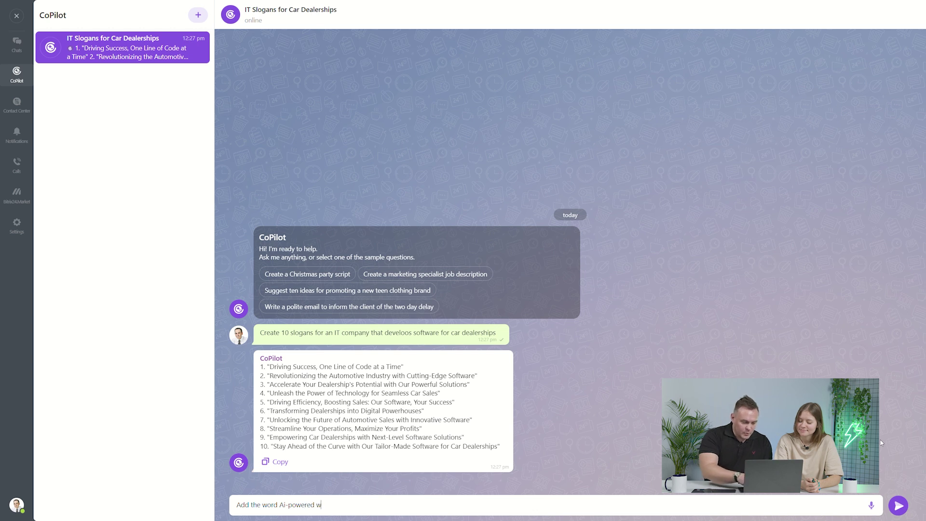
pyautogui.write('here it ')
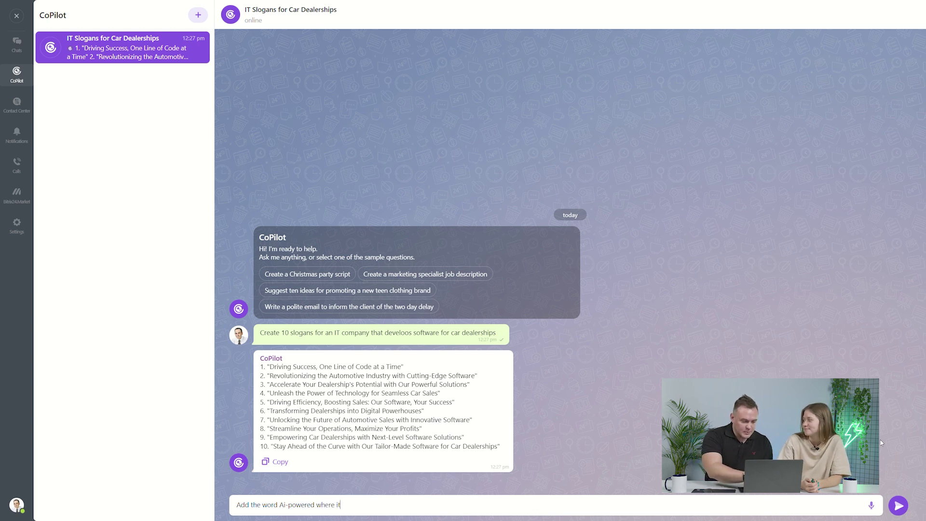
pyautogui.write('makes s')
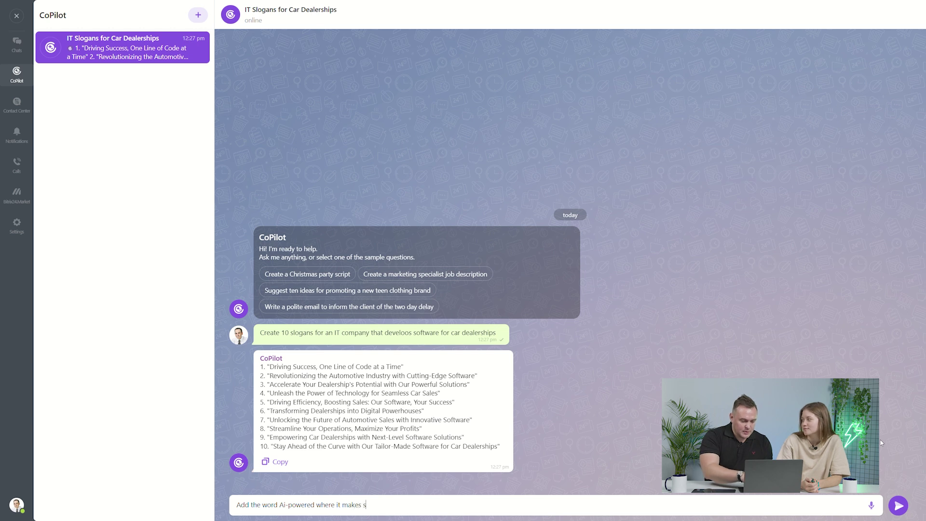
pyautogui.write('ense')
pyautogui.press('Return')
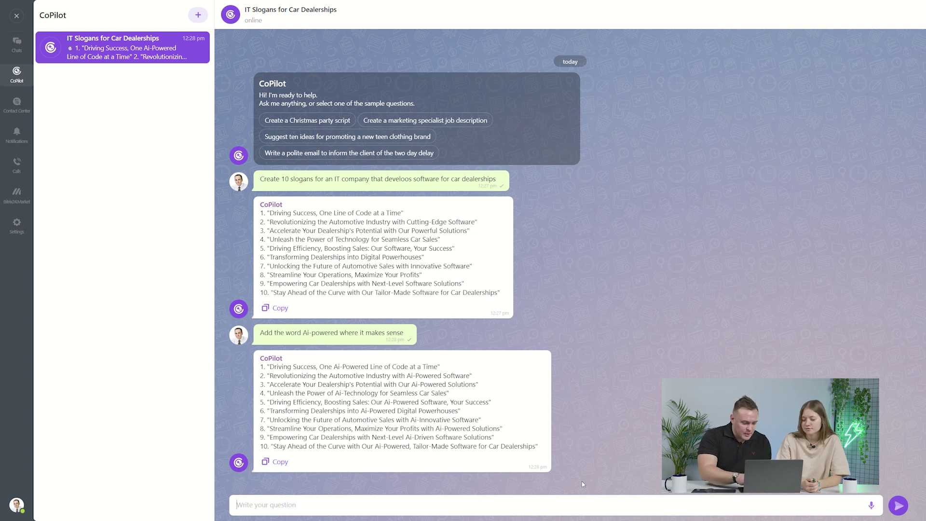
# - Ask CoPilot to "Make the slogans 5 words long"
pyautogui.write('Make')
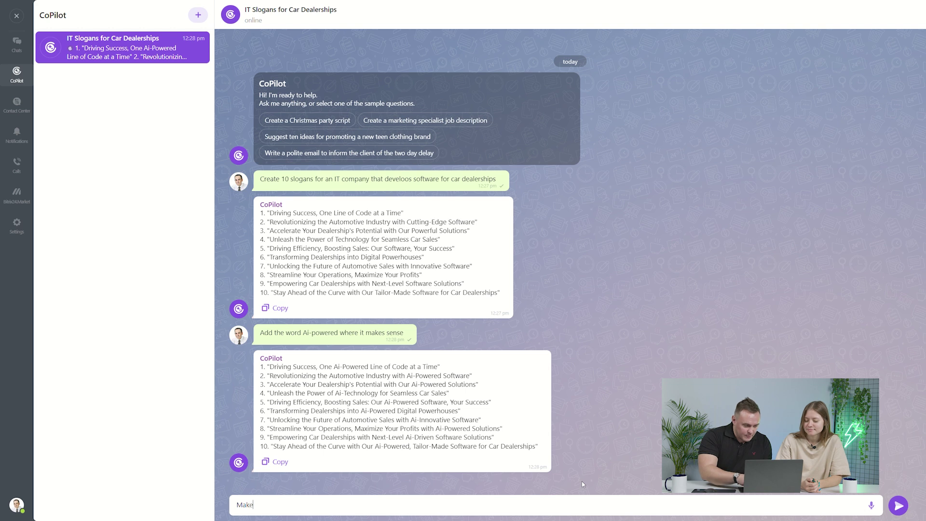
pyautogui.write(' the slogans')
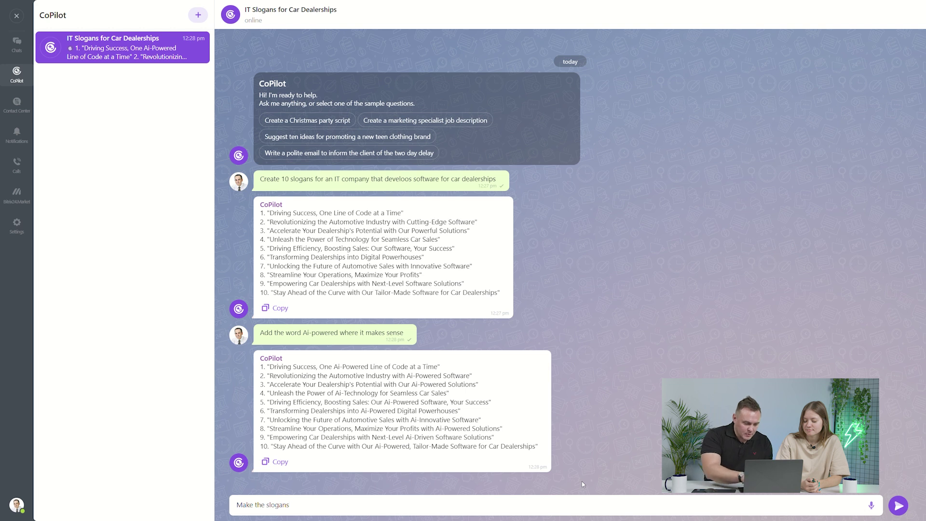
pyautogui.write('5 w')
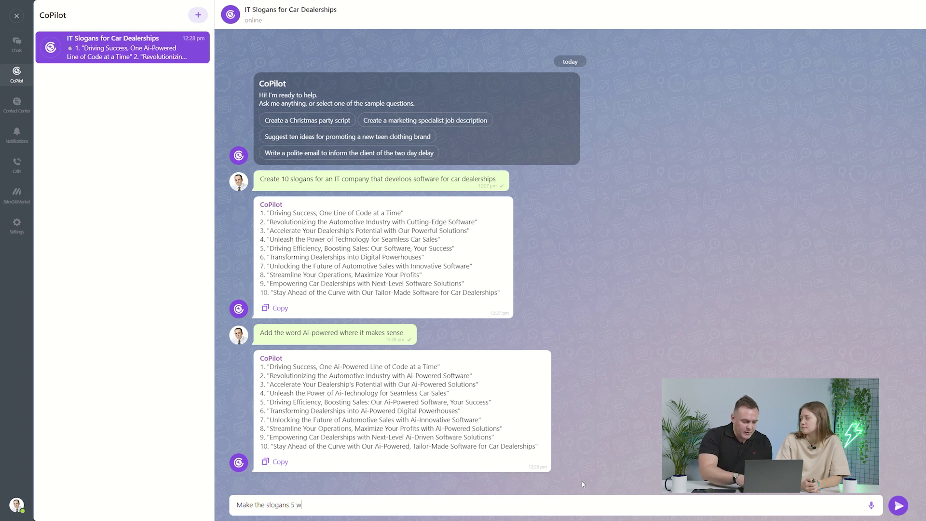
pyautogui.write('ords long')
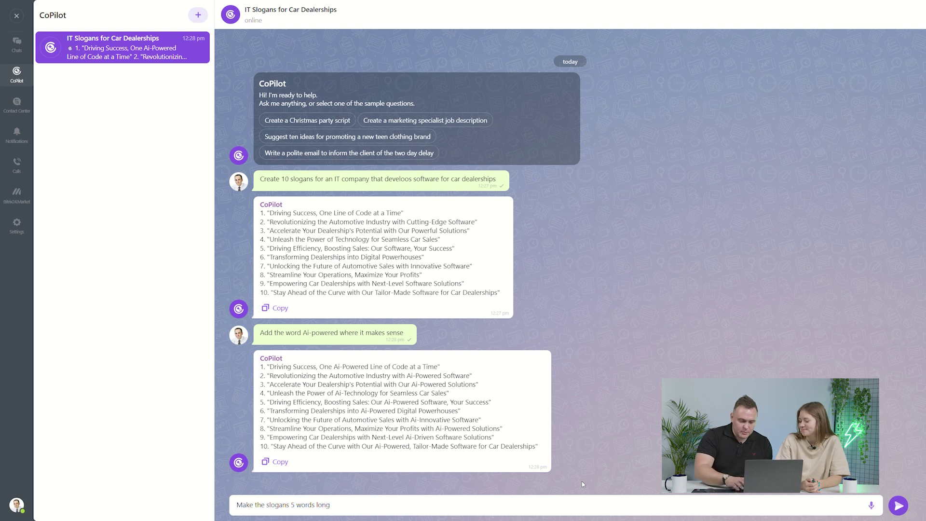
pyautogui.press('Return')
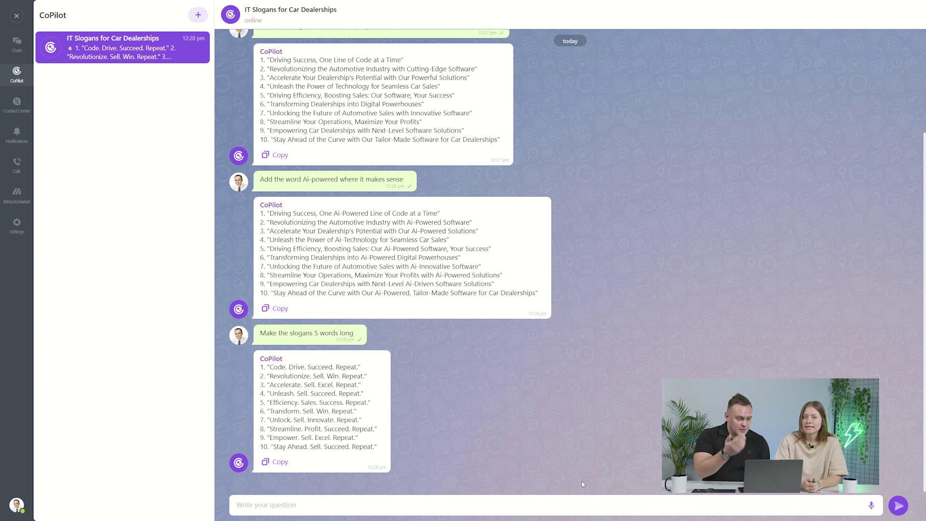
# - Ask CoPilot to translate slogan #7 into Spanish and French
pyautogui.write('Tr')
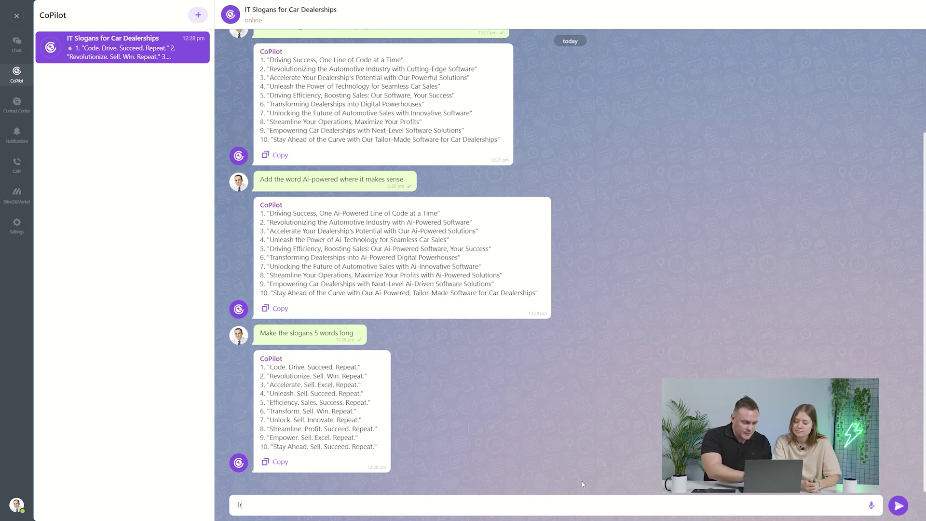
pyautogui.write('anslat')
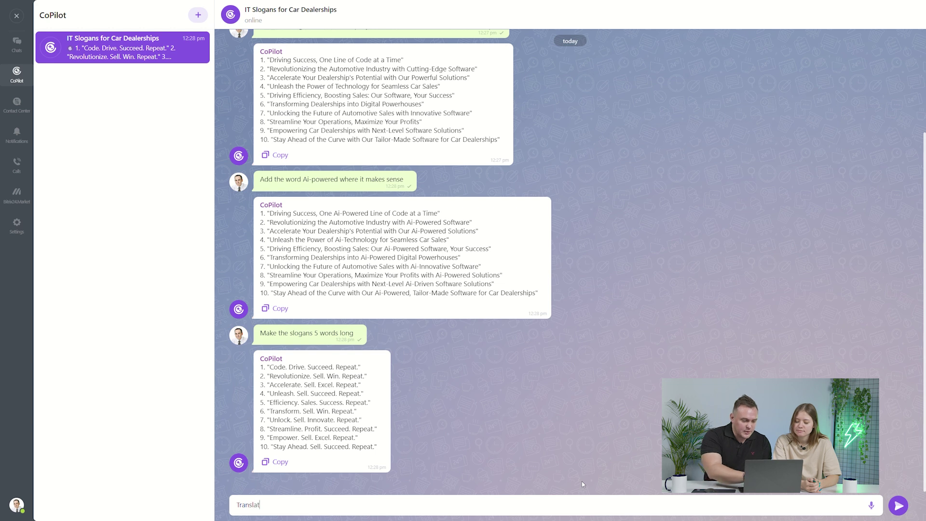
pyautogui.write('e slogan')
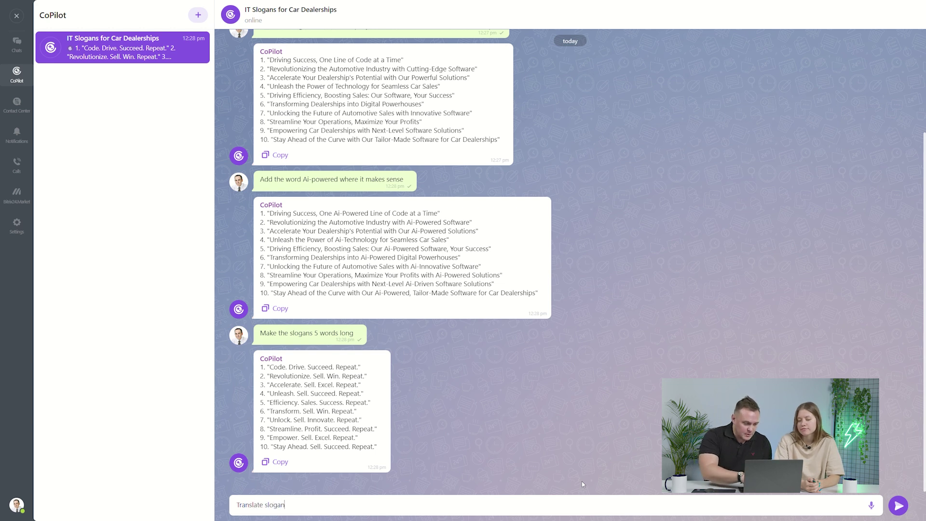
pyautogui.write(' #7')
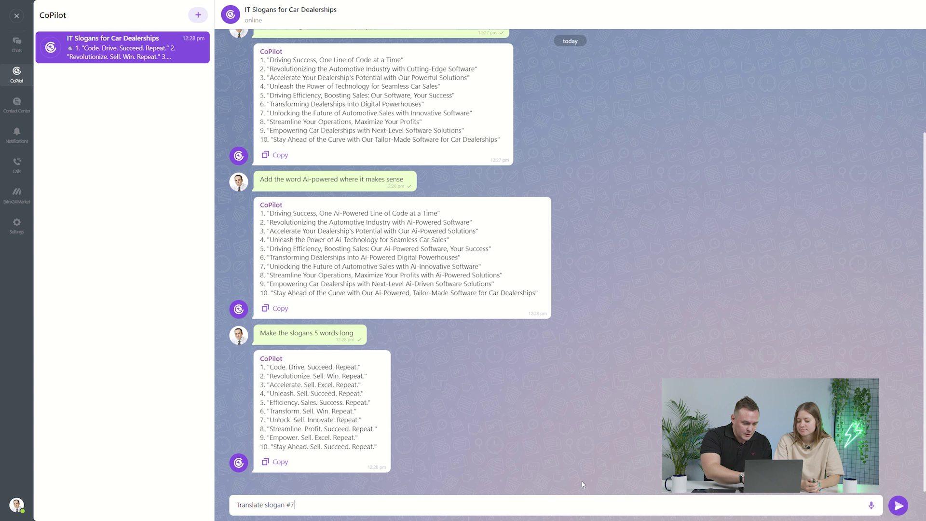
pyautogui.write(' intp ')
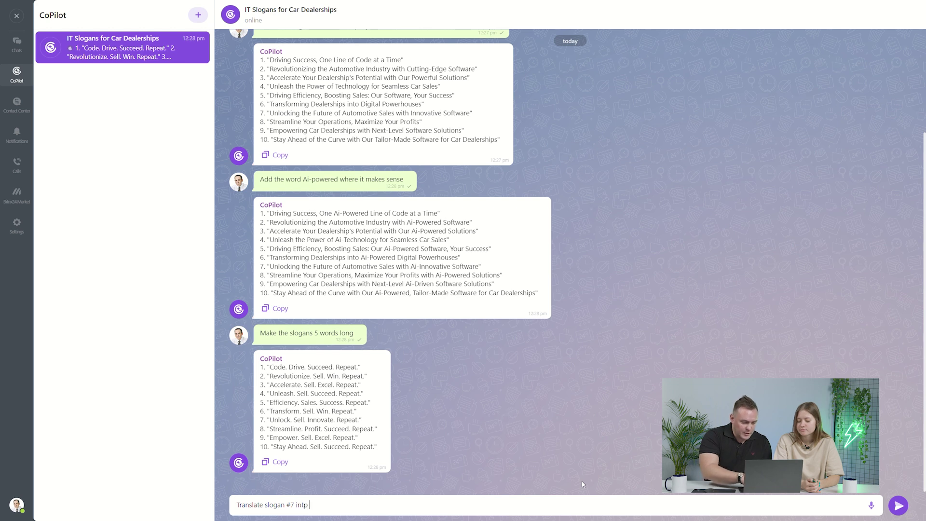
pyautogui.write('Spanish ')
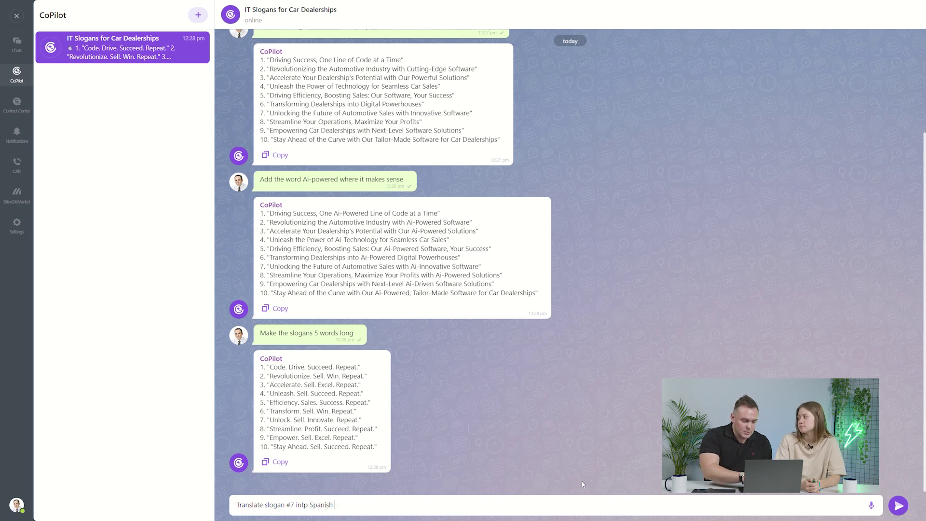
pyautogui.write('and French')
pyautogui.press('Return')
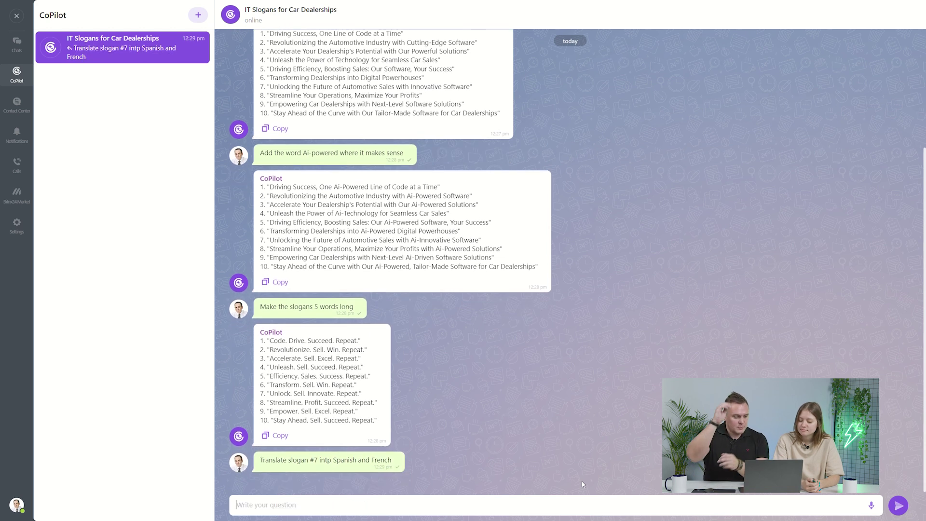
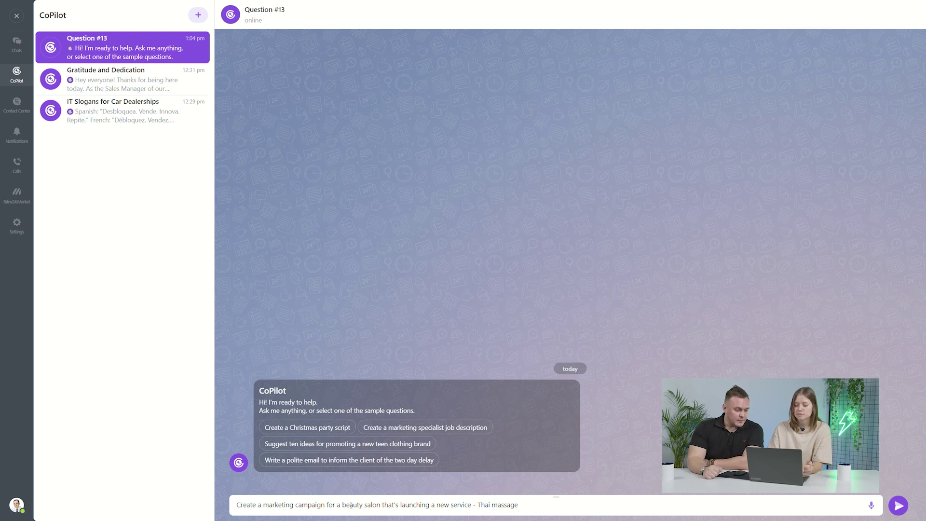
# - Send the prompt "Create a marketing campaign for a beauty salon that's launching a new service - Thai massage"
pyautogui.press('Return')
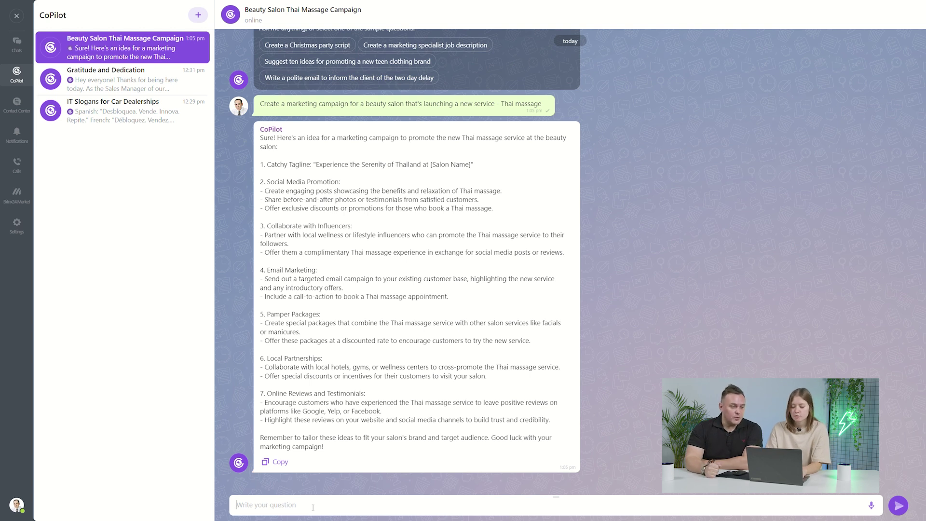
# - Ask CoPilot to make the campaign appeal to women over 40 who live in a 10-mile radius and never tried Thai massage before
pyautogui.write('Mak')
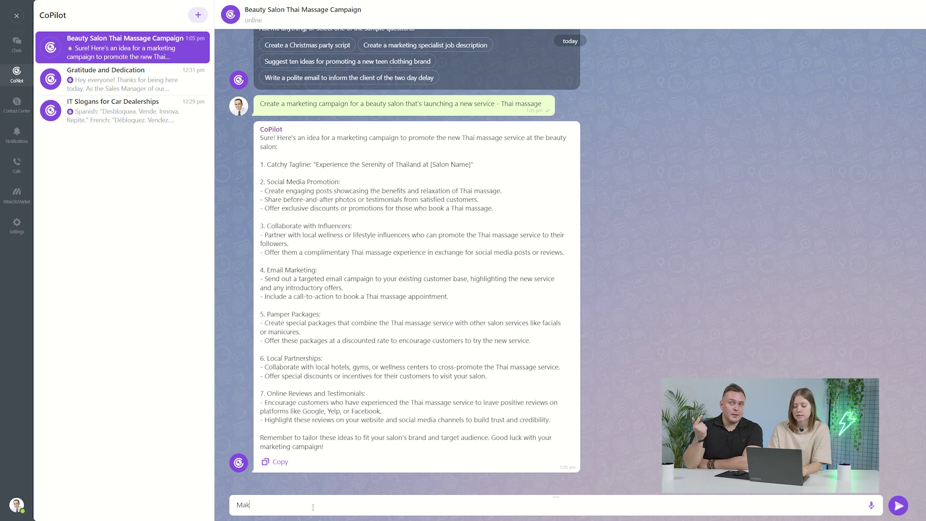
pyautogui.write('e it a')
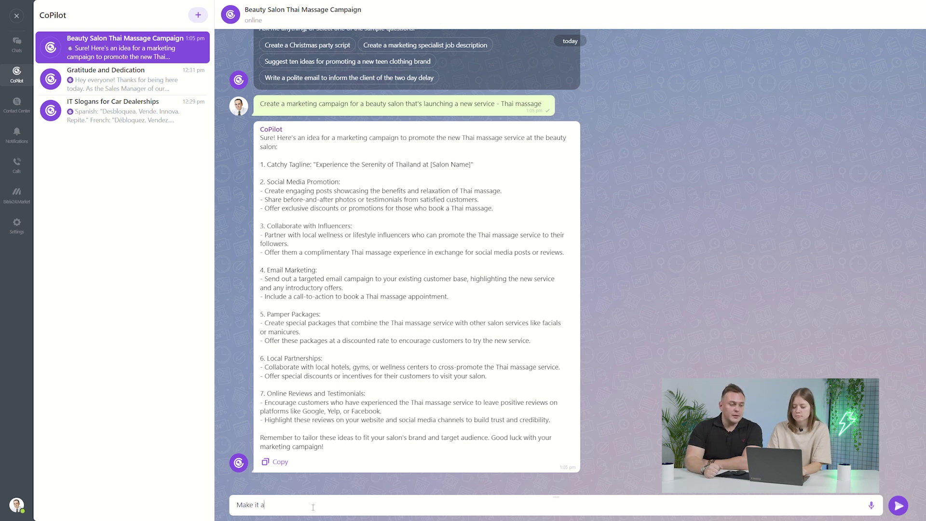
pyautogui.write('ppeal to th')
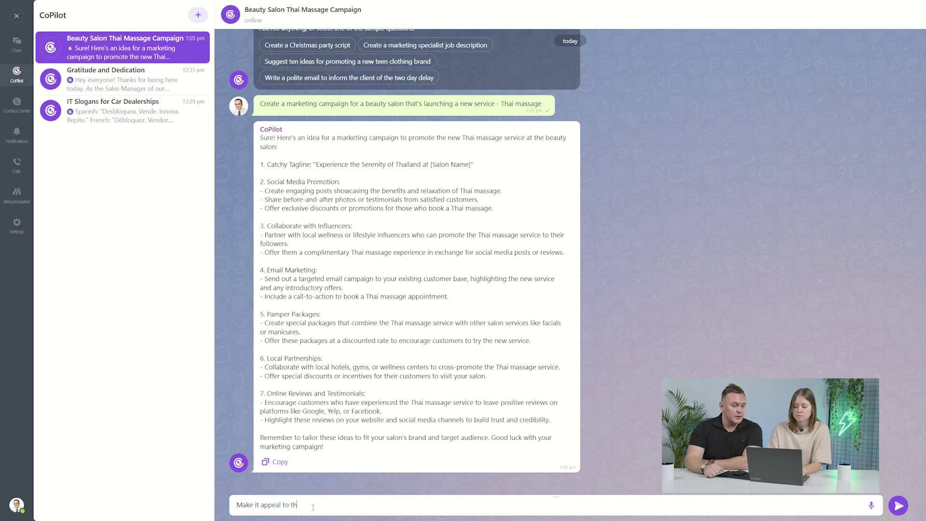
pyautogui.write('e women ')
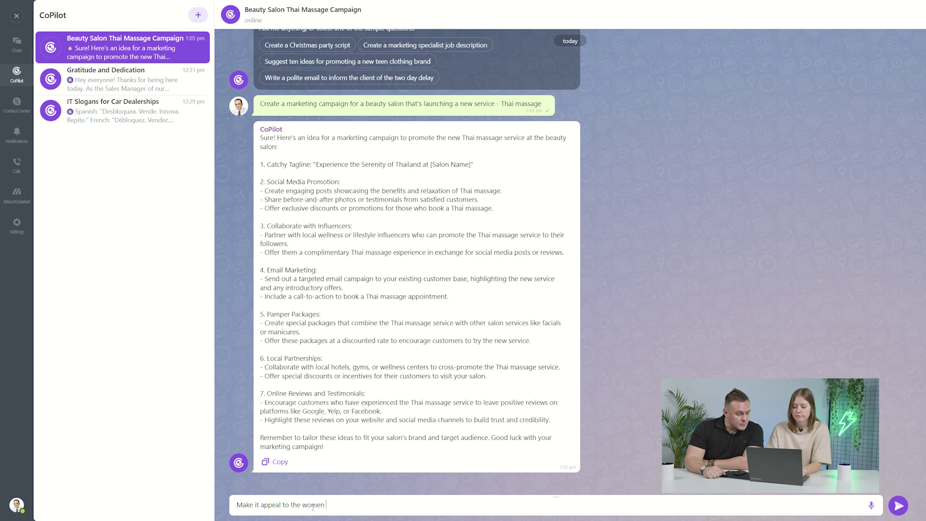
pyautogui.write('over 40 ')
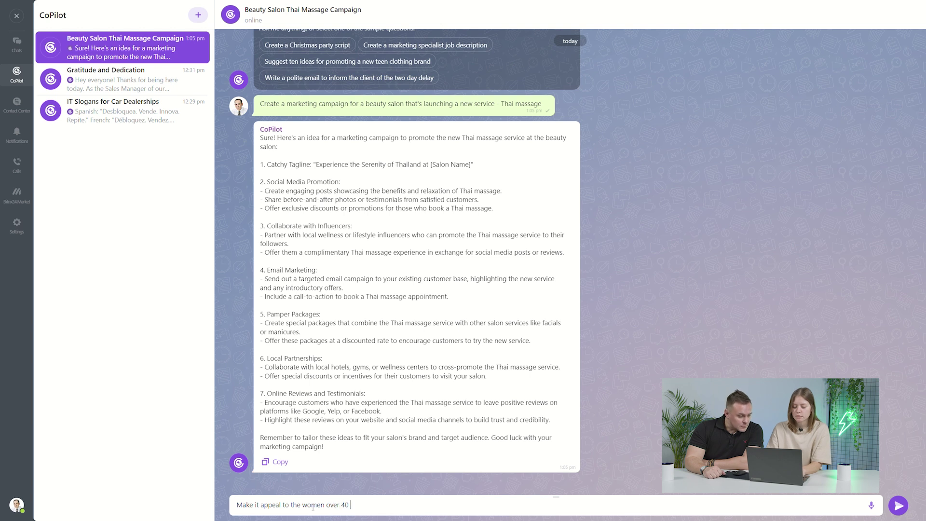
pyautogui.write('who liv')
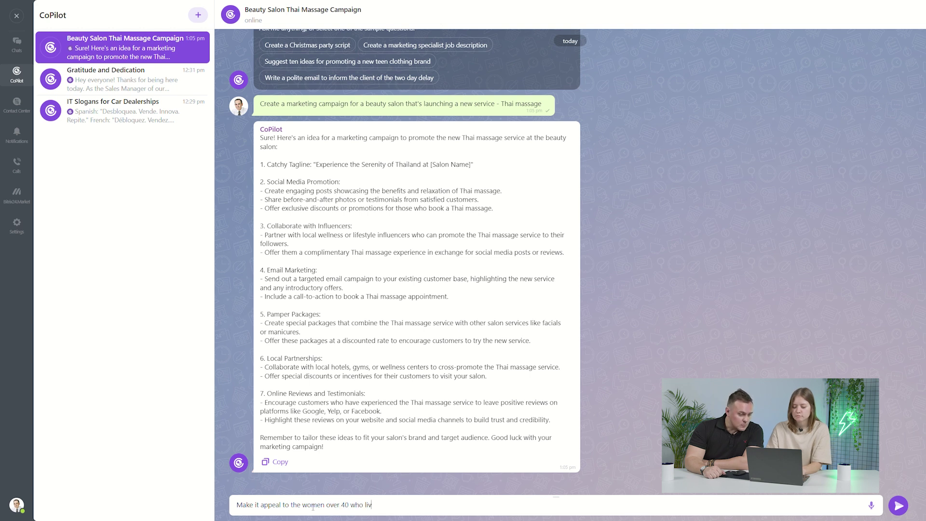
pyautogui.write('e in a ')
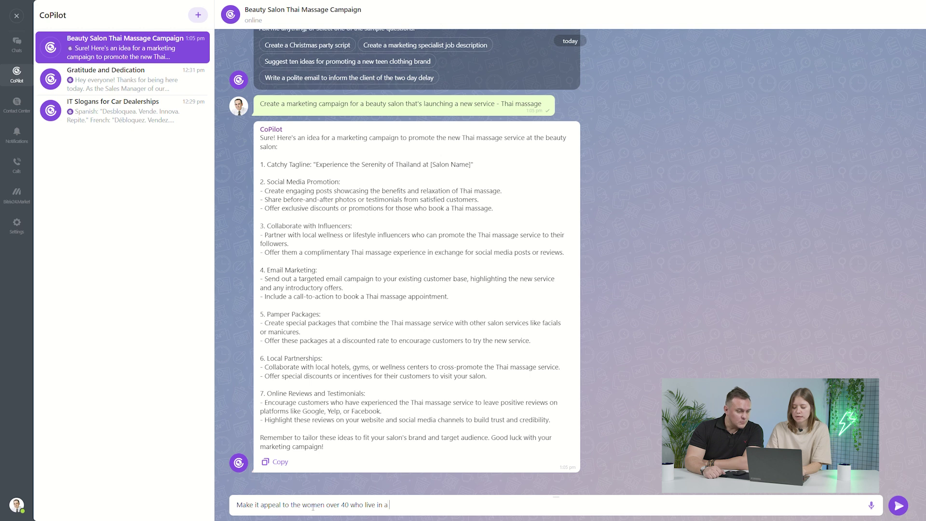
pyautogui.write('10-mile ra')
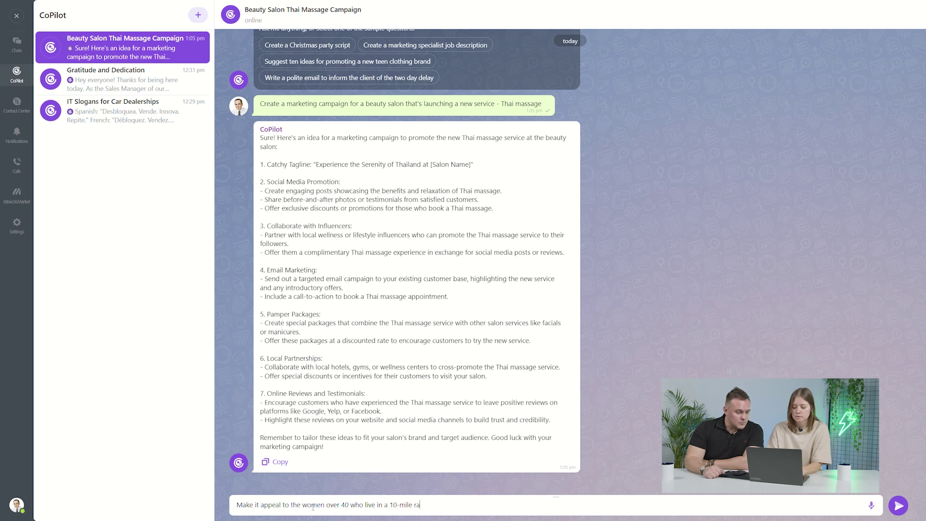
pyautogui.write('dius and neven trie')
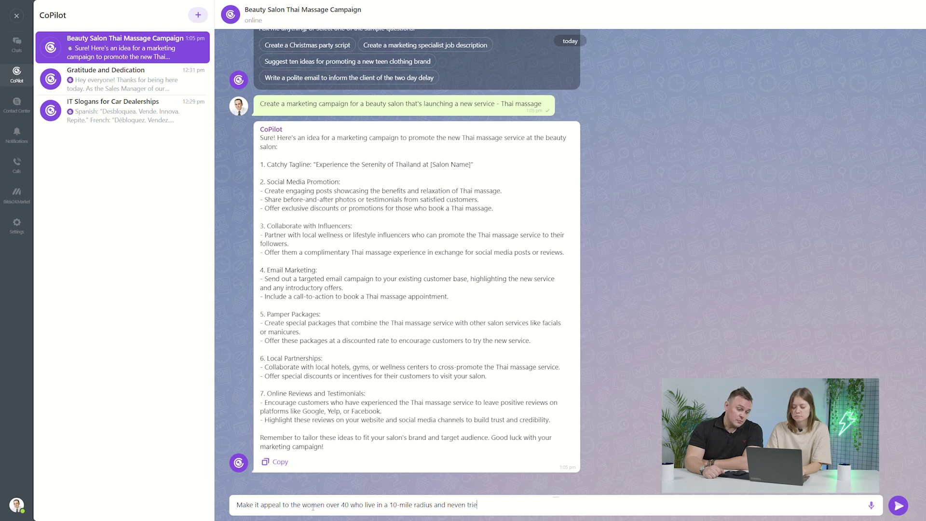
pyautogui.write('d Thai ma')
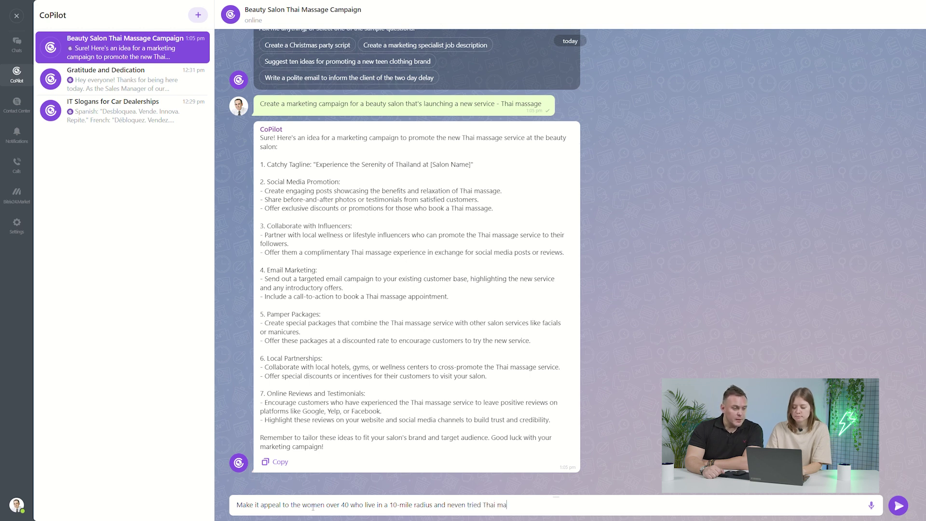
pyautogui.write('ssage before')
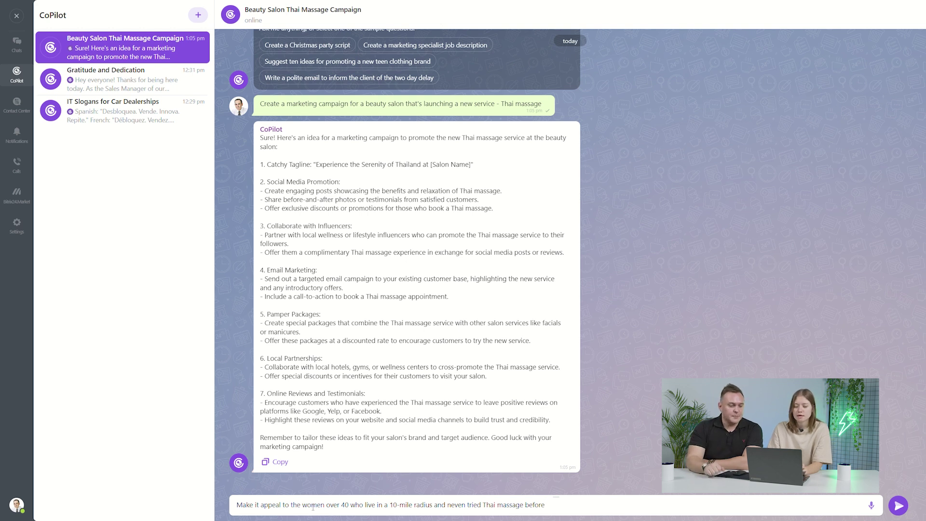
pyautogui.press('Return')
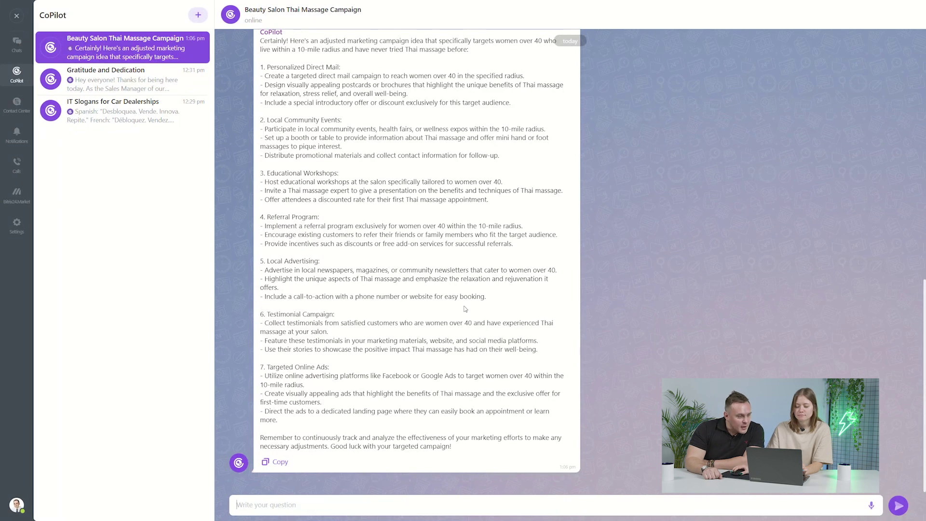
# - Copy the full text of CoPilot's adjusted Thai massage campaign reply
pyautogui.scroll(1, 477, 334)
pyautogui.scroll(-1, 481, 352)
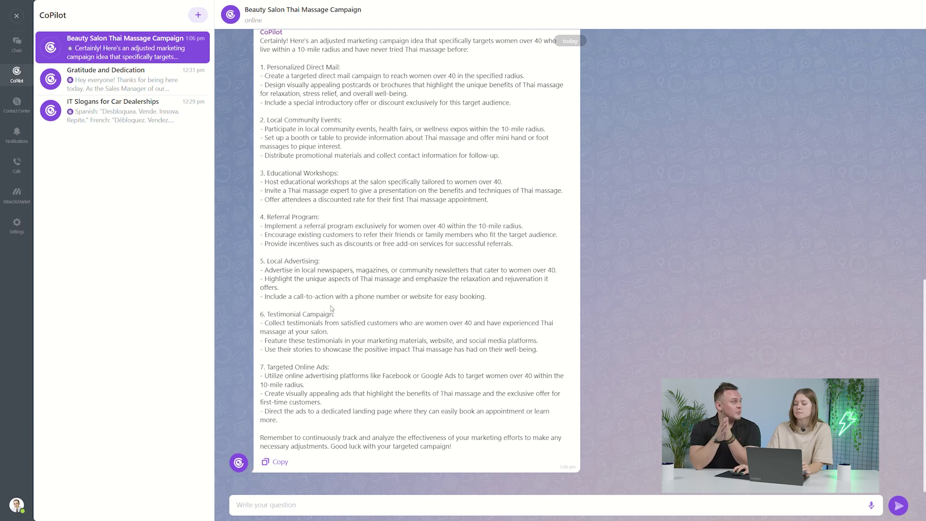
pyautogui.click(282, 463)
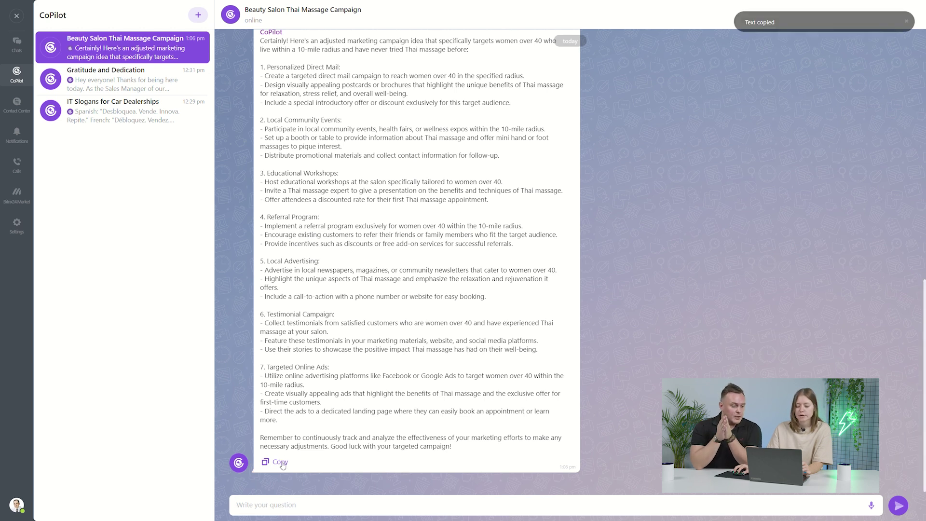
# - Close the messenger and start a new task named "Promo campaign" in Tasks and Projects
pyautogui.click(17, 16)
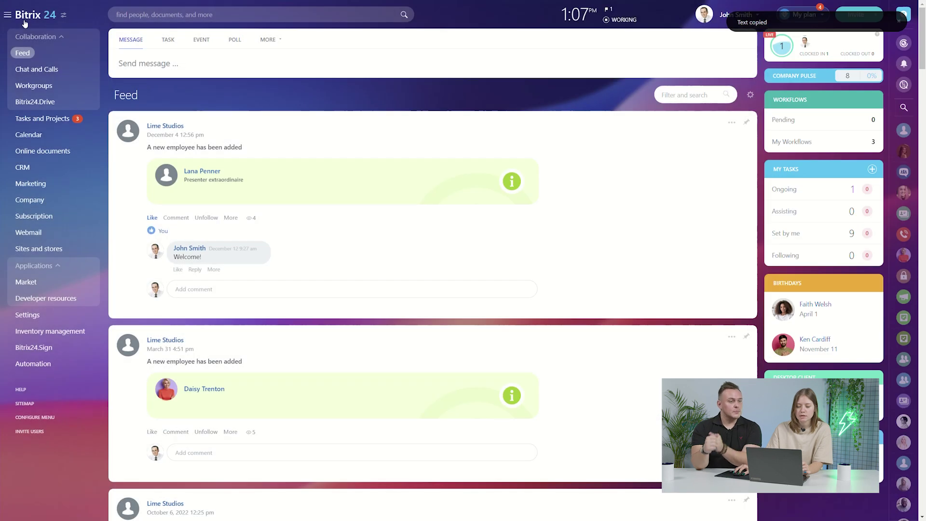
pyautogui.click(78, 119)
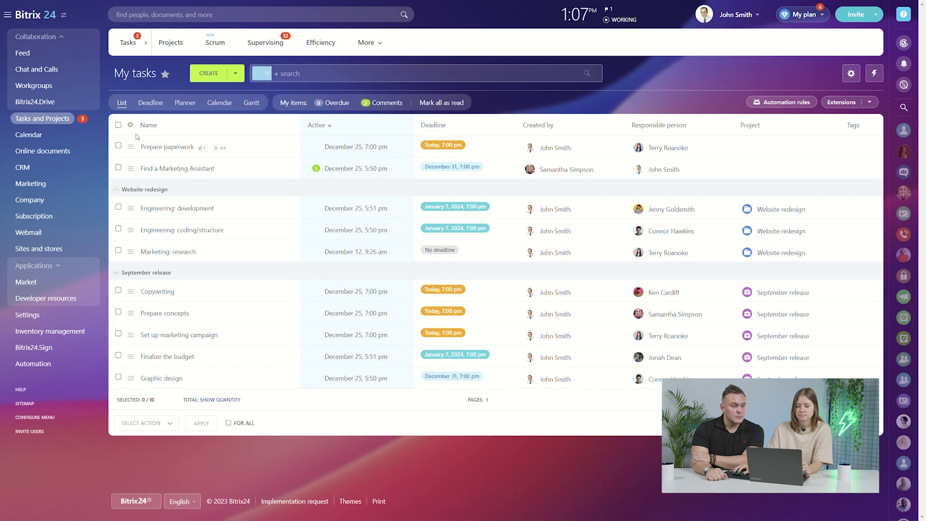
pyautogui.click(207, 74)
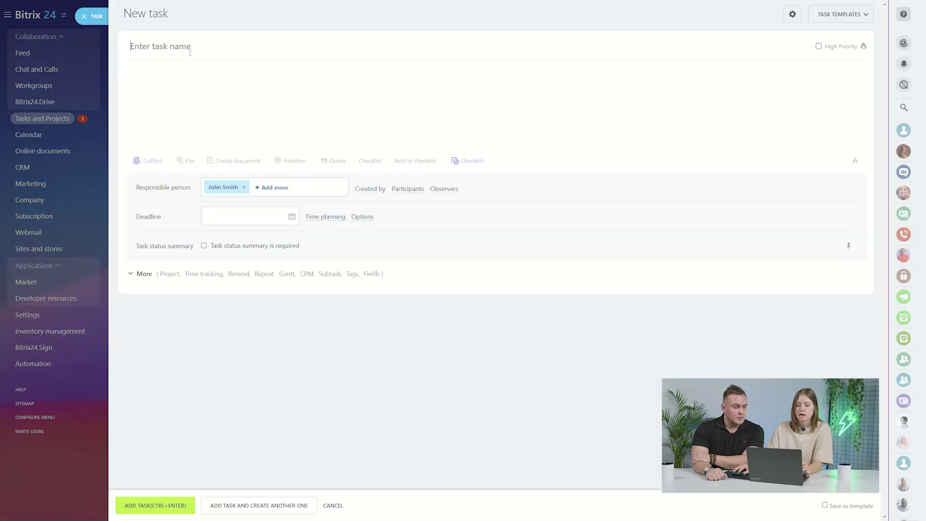
pyautogui.write('P')
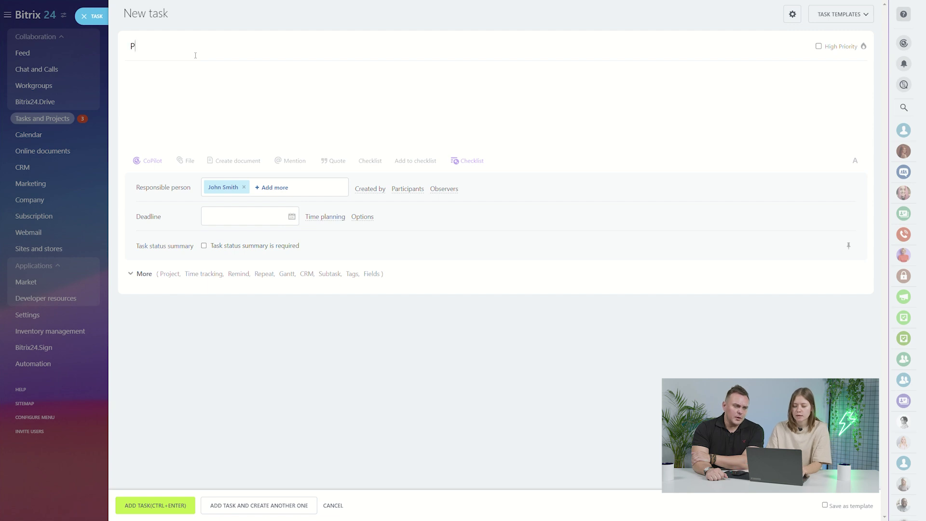
pyautogui.write('romo ')
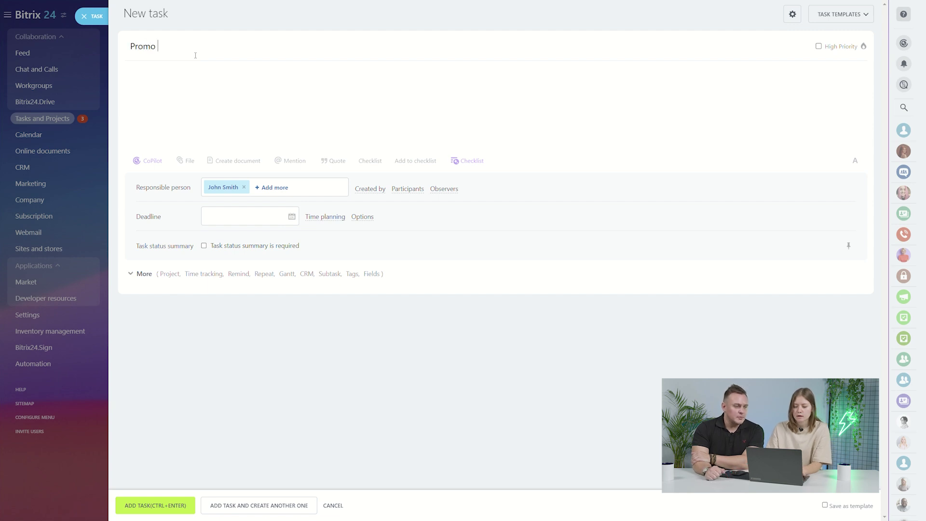
pyautogui.write('campaign')
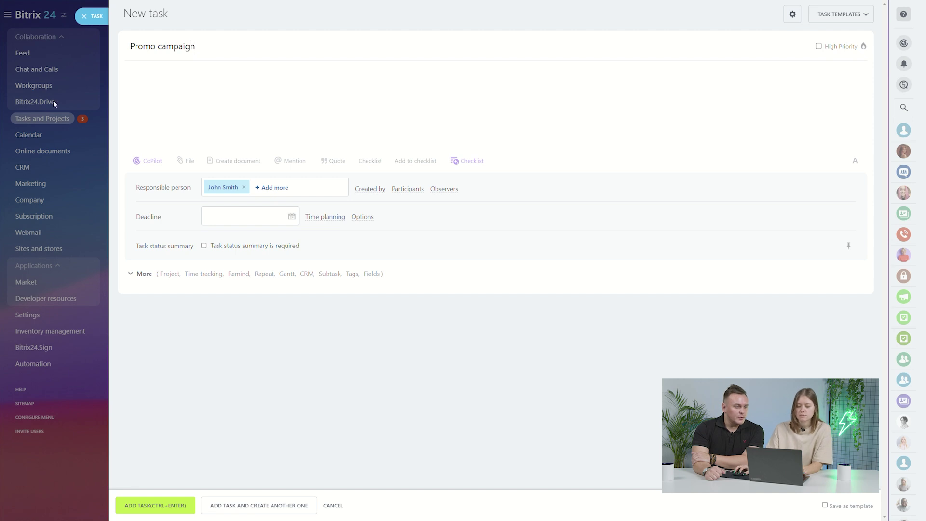
# - Paste the copied campaign into the task description and have CoPilot generate a checklist from it
pyautogui.click(148, 86)
pyautogui.hotkey('ctrl', 'v')
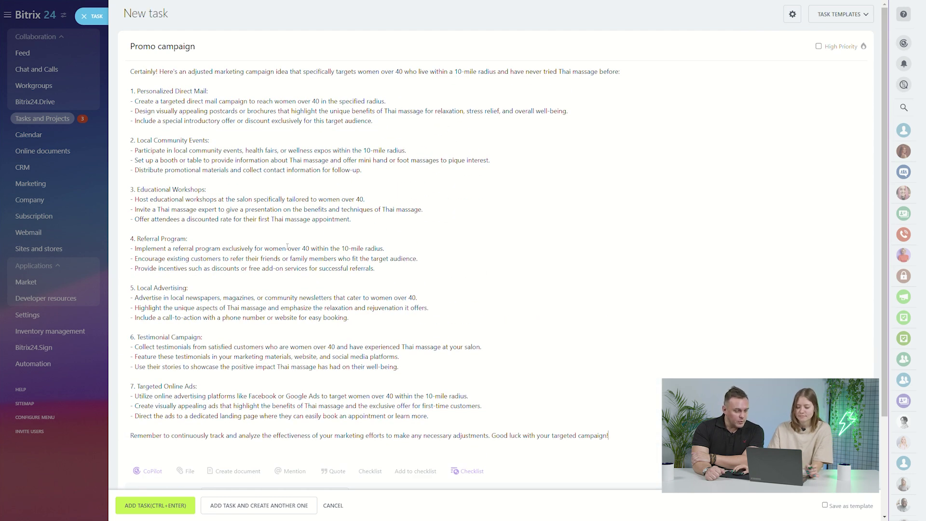
pyautogui.scroll(-2, 287, 247)
pyautogui.scroll(-1, 287, 247)
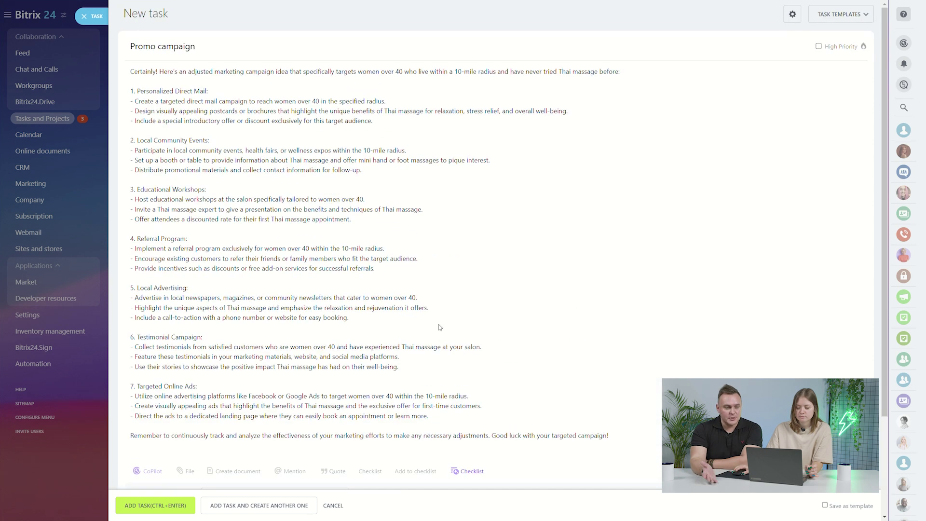
# - Look through the generated checklist items and compare them with the campaign description above
pyautogui.scroll(-4, 490, 359)
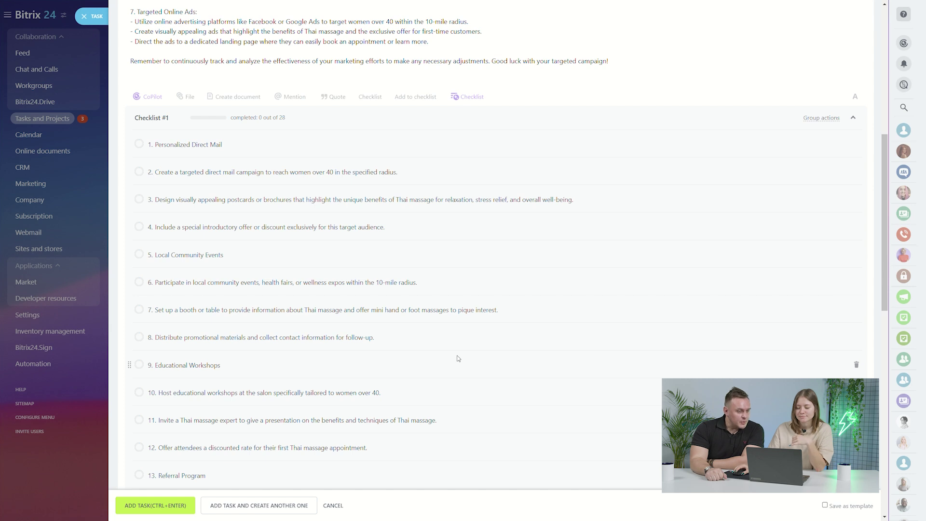
pyautogui.scroll(-4, 458, 358)
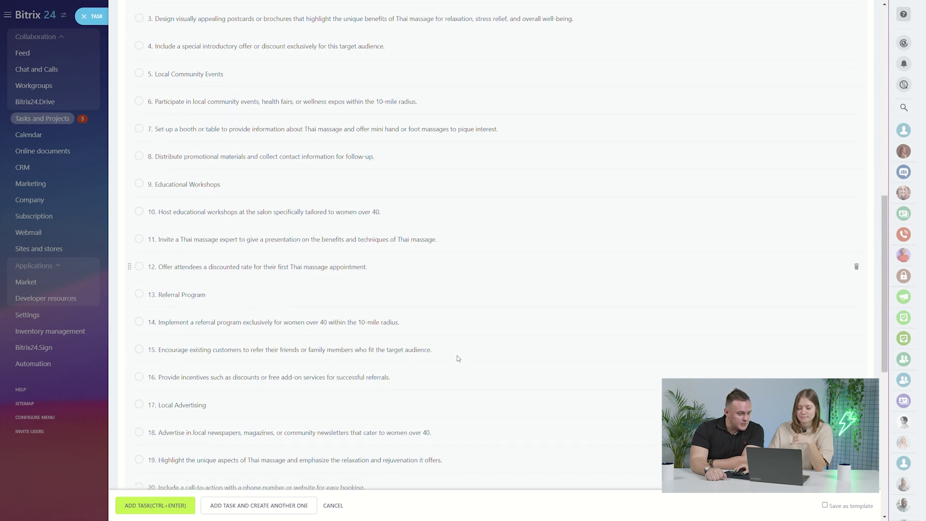
pyautogui.scroll(-8, 458, 358)
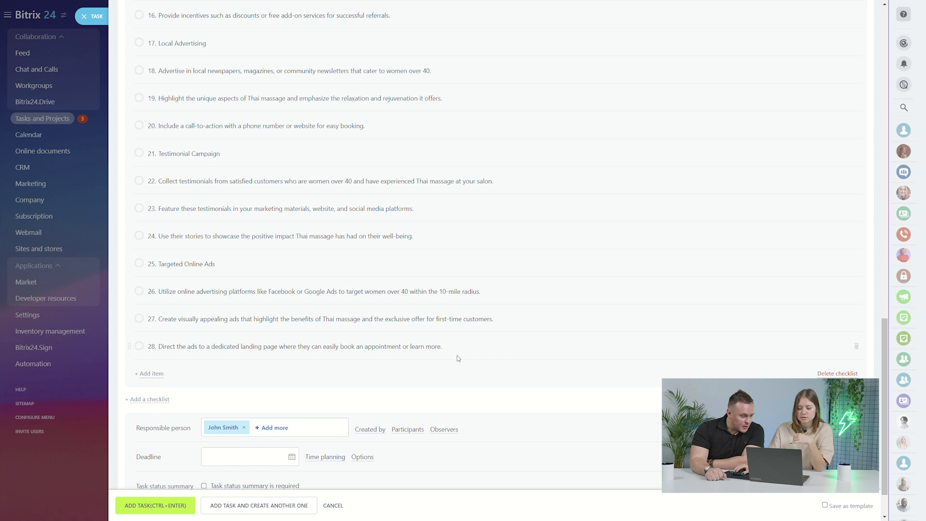
pyautogui.scroll(4, 458, 358)
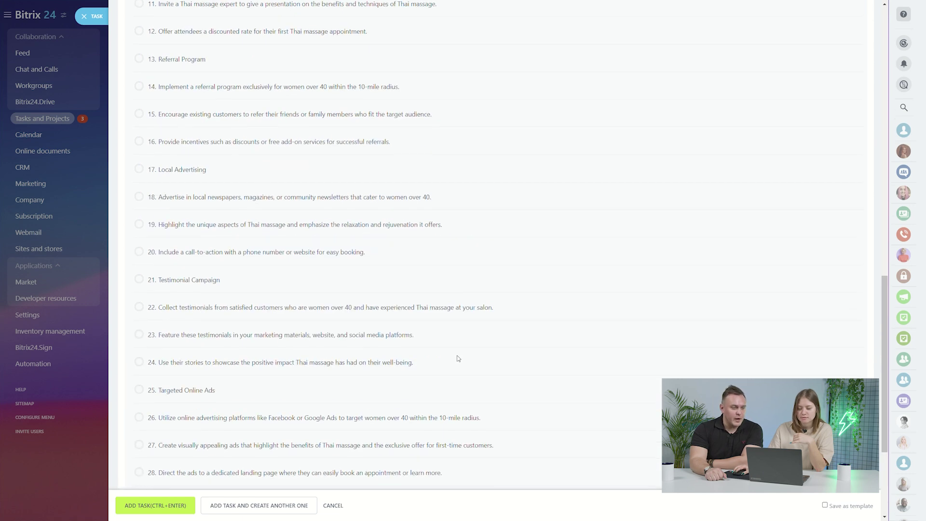
pyautogui.scroll(14, 458, 358)
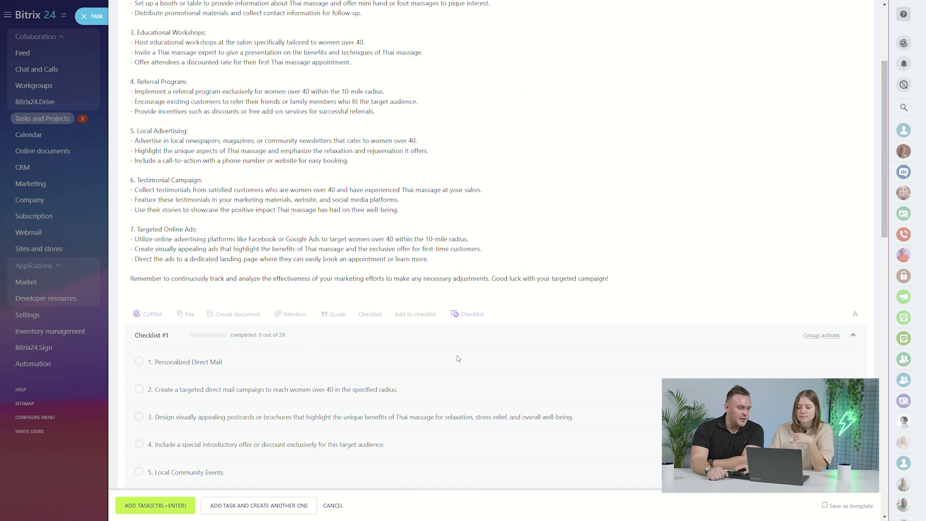
pyautogui.scroll(3, 459, 358)
pyautogui.scroll(-3, 459, 358)
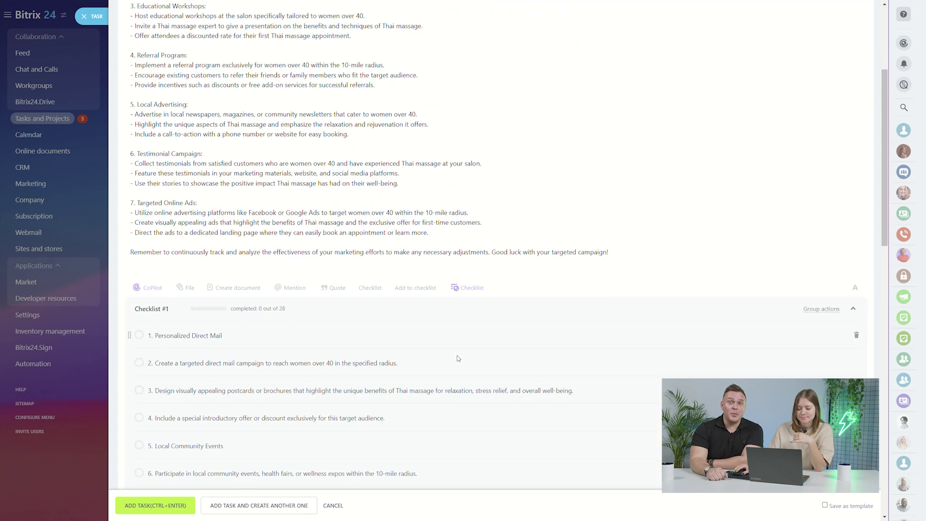
pyautogui.scroll(-4, 458, 359)
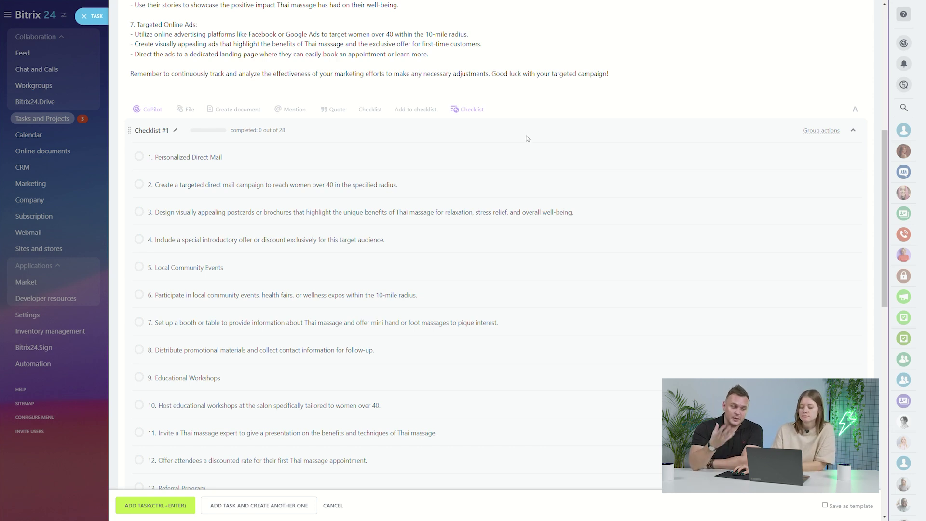
# - Add an employee as participant to the first checklist item, "Personalized Direct Mail"
pyautogui.click(258, 159)
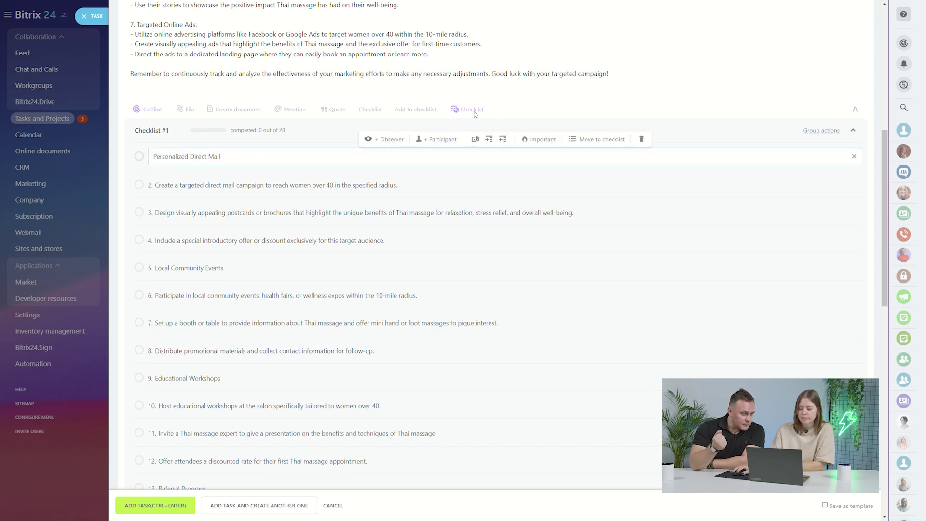
pyautogui.click(443, 140)
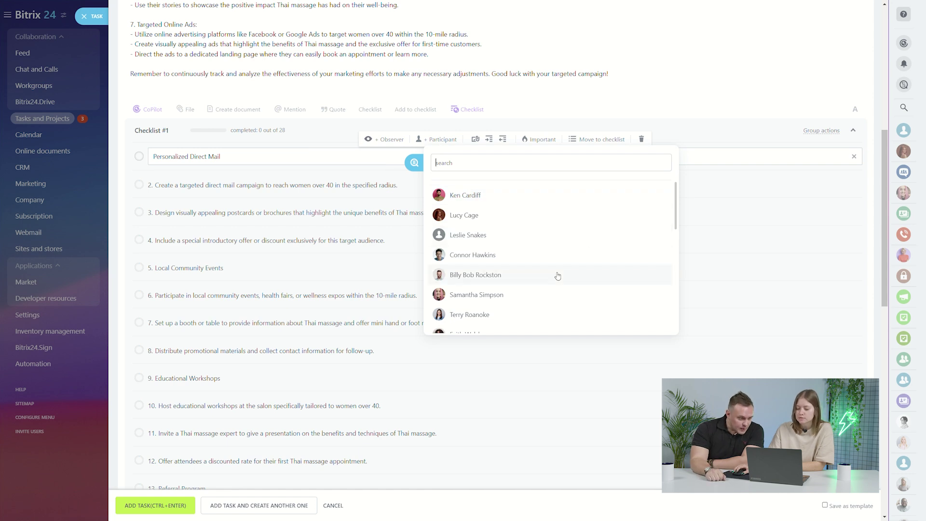
pyautogui.click(511, 296)
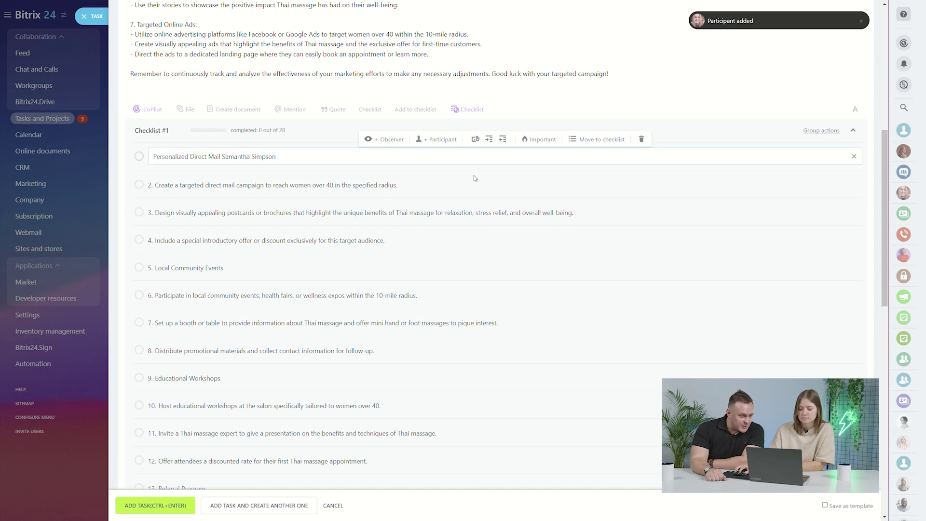
# - Add another employee as participant to the second checklist item, about creating a targeted direct mail campaign
pyautogui.click(447, 192)
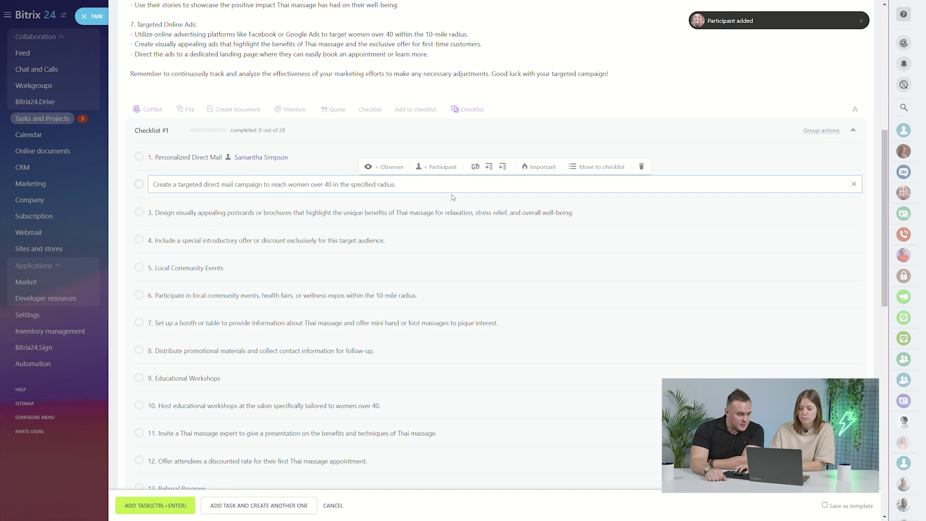
pyautogui.click(436, 167)
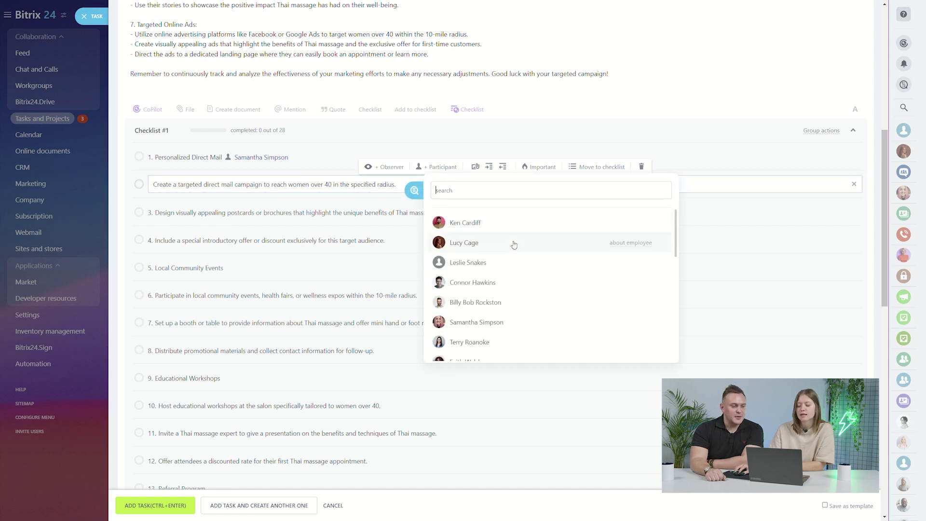
pyautogui.click(514, 245)
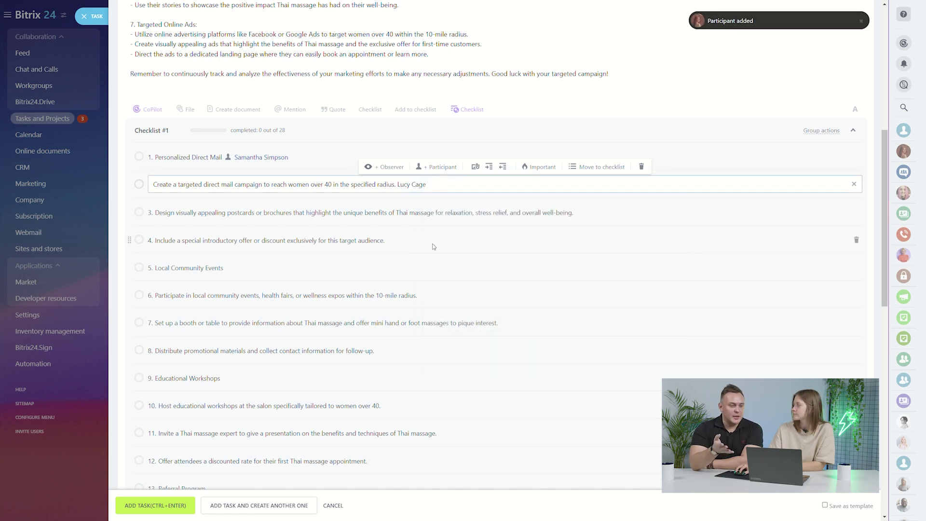
# - Add another employee as participant to the third checklist item, about designing postcards or brochures, and create the task
pyautogui.click(426, 216)
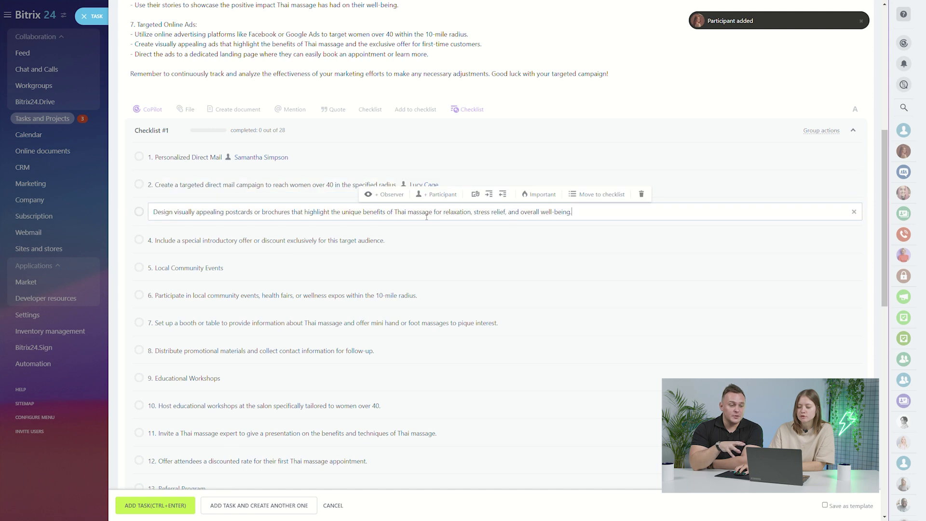
pyautogui.click(430, 195)
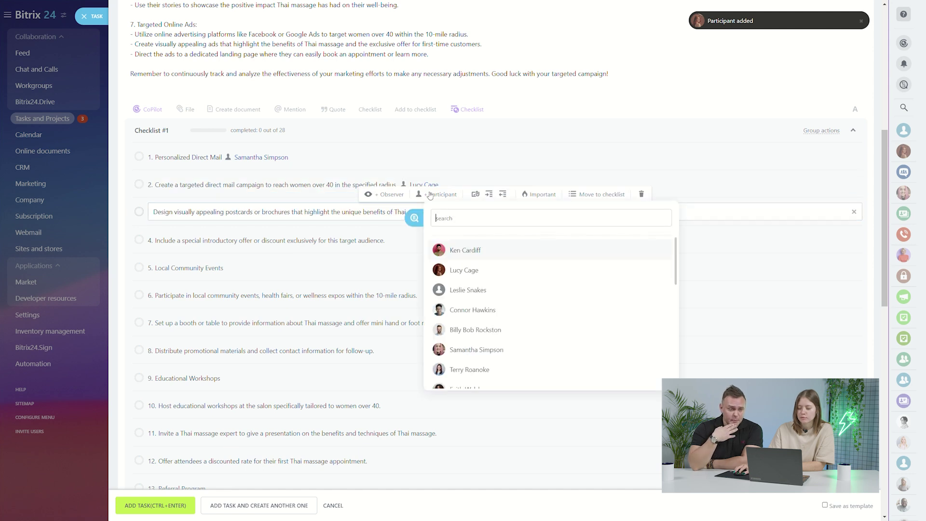
pyautogui.click(505, 315)
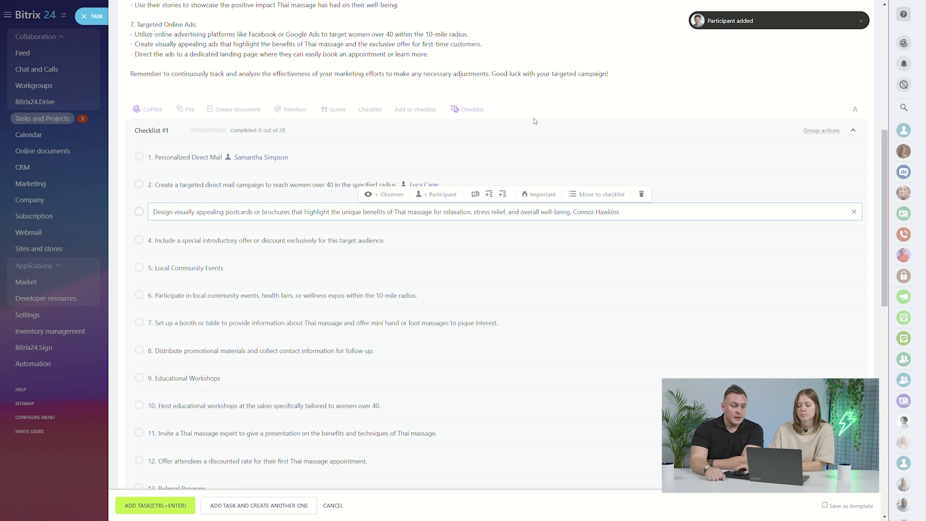
pyautogui.click(538, 103)
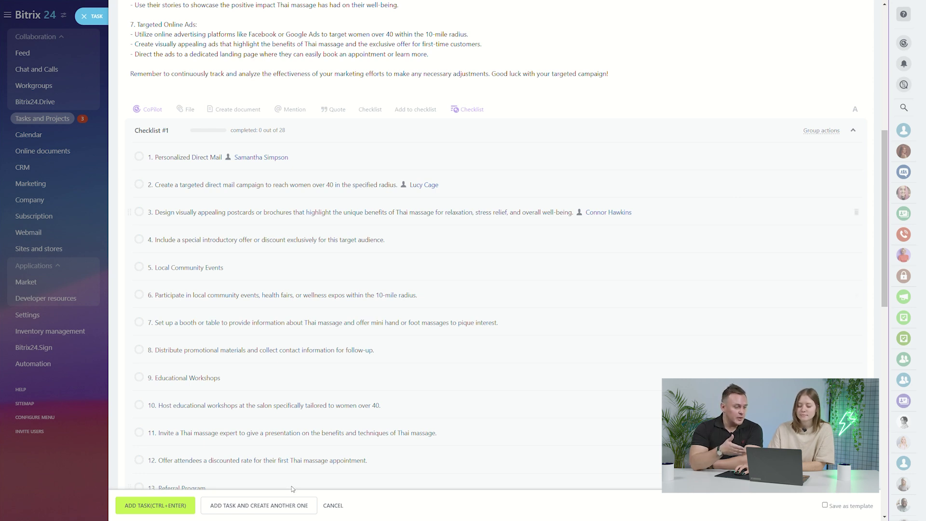
pyautogui.click(119, 511)
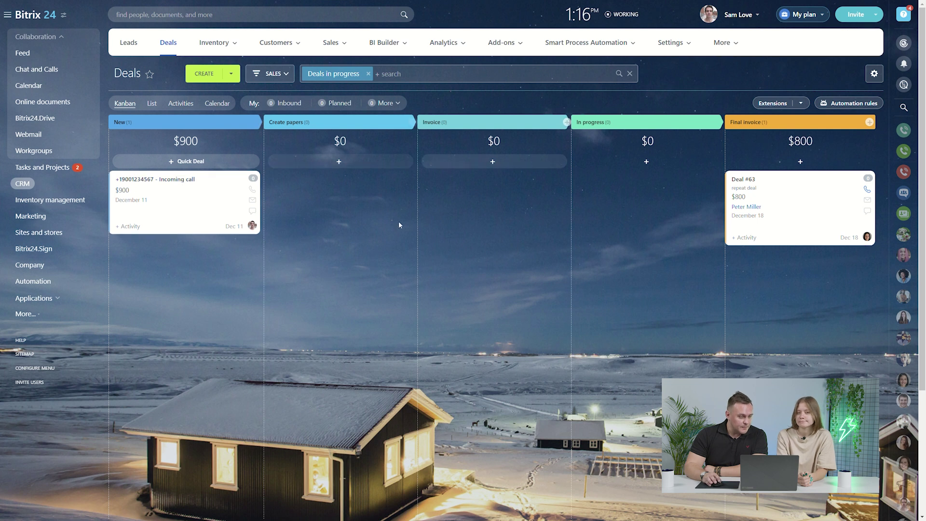
# - Open the incoming-call deal in the New stage and read CoPilot's phone call transcript and call summary
pyautogui.click(179, 180)
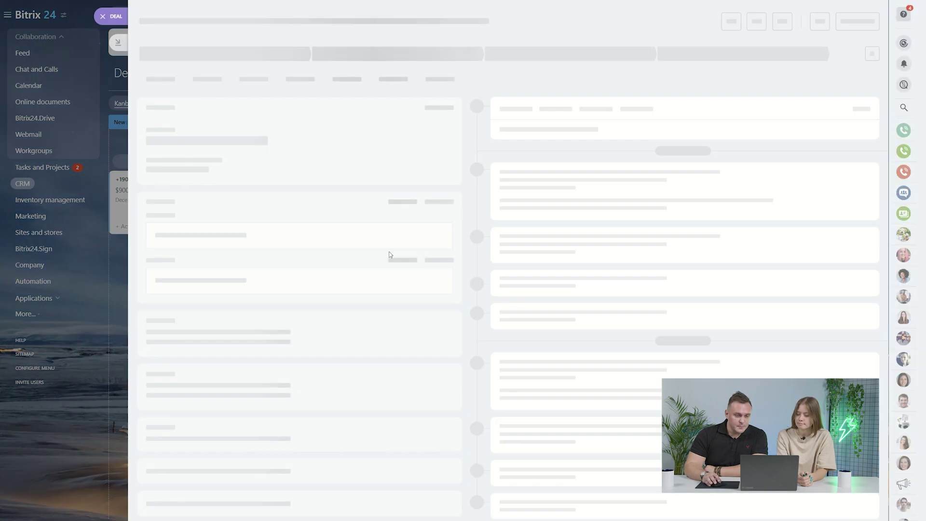
pyautogui.scroll(-3, 710, 356)
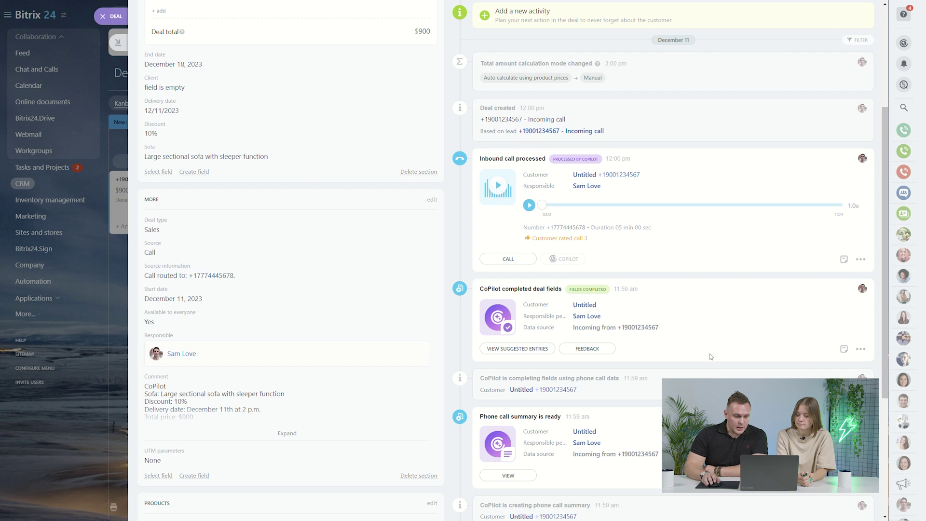
pyautogui.scroll(-5, 710, 357)
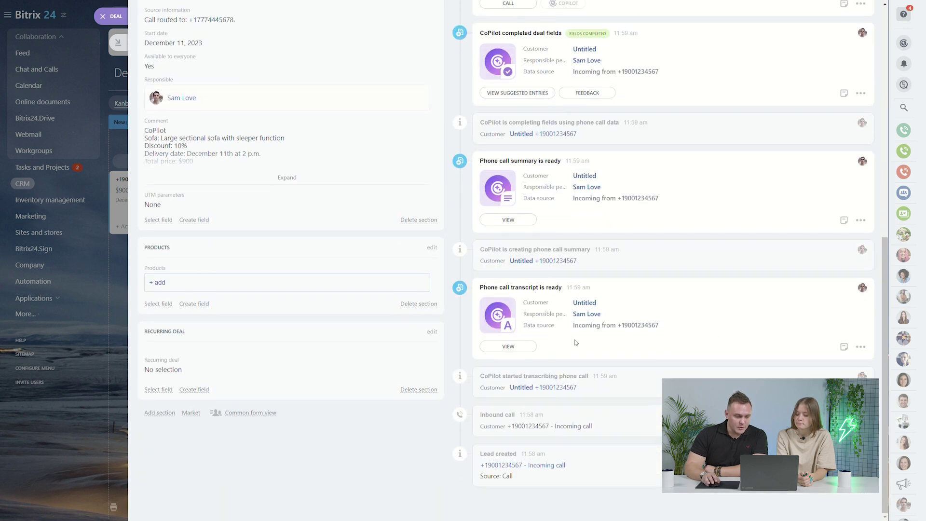
pyautogui.click(532, 350)
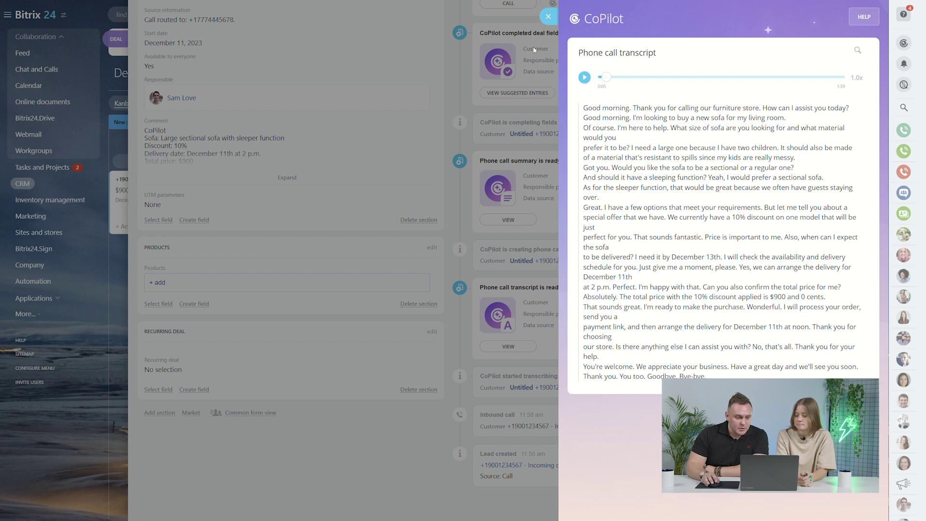
pyautogui.click(551, 17)
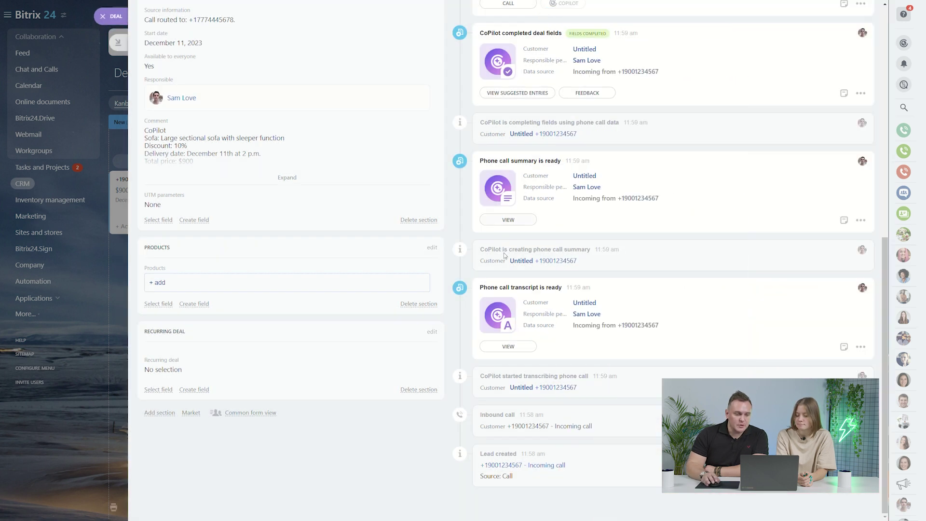
pyautogui.click(523, 223)
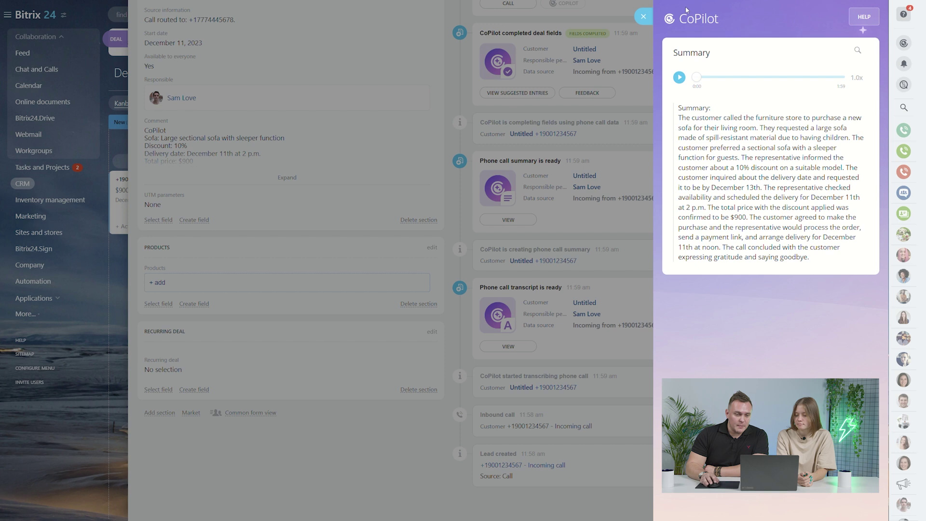
pyautogui.click(651, 18)
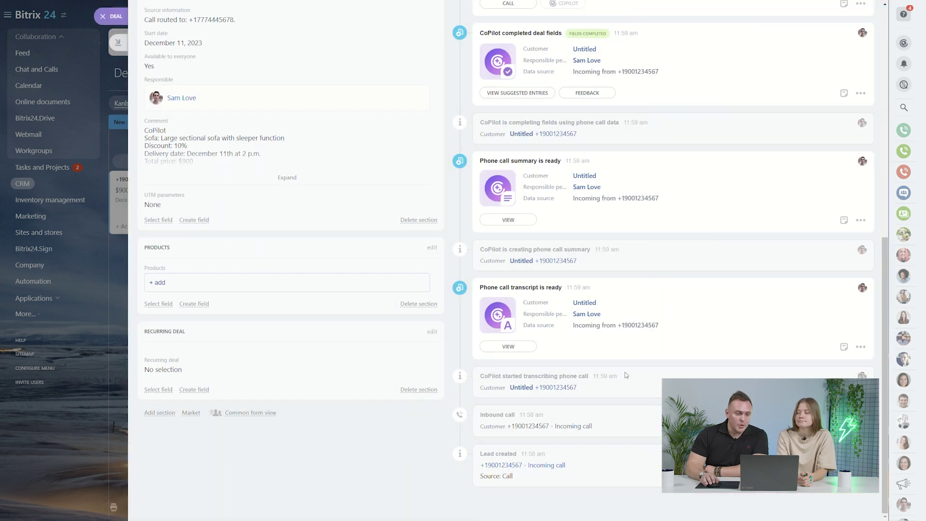
# - Examine the deal fields CoPilot completed from the call, including amount, delivery date, discount, sofa and comment
pyautogui.scroll(1, 609, 320)
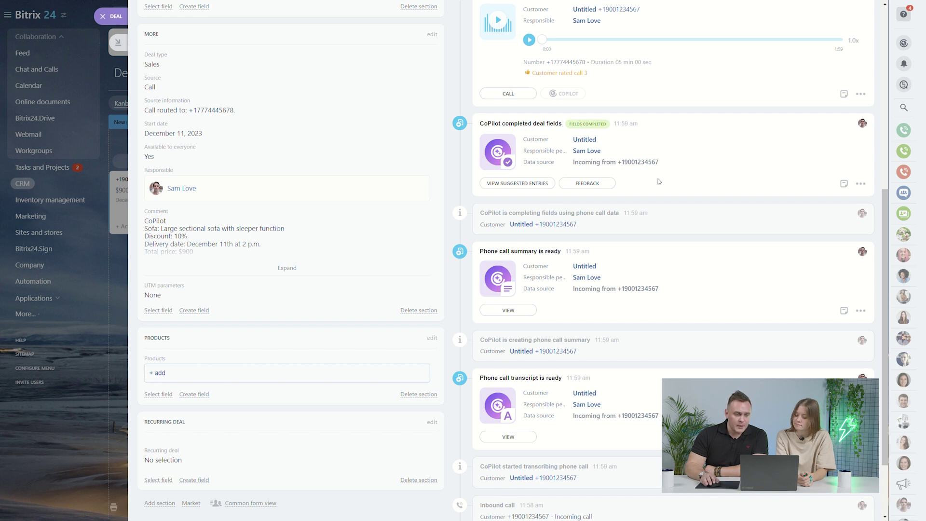
pyautogui.scroll(10, 659, 182)
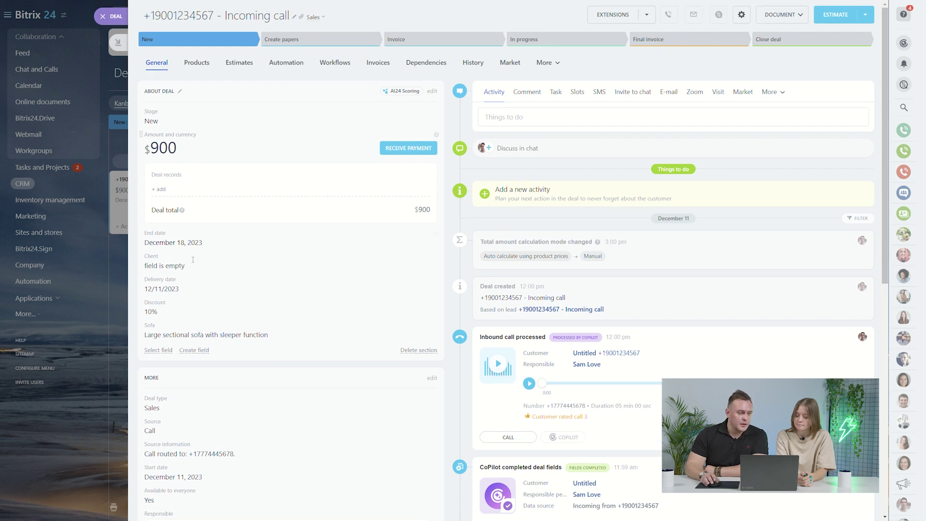
pyautogui.scroll(-3, 324, 290)
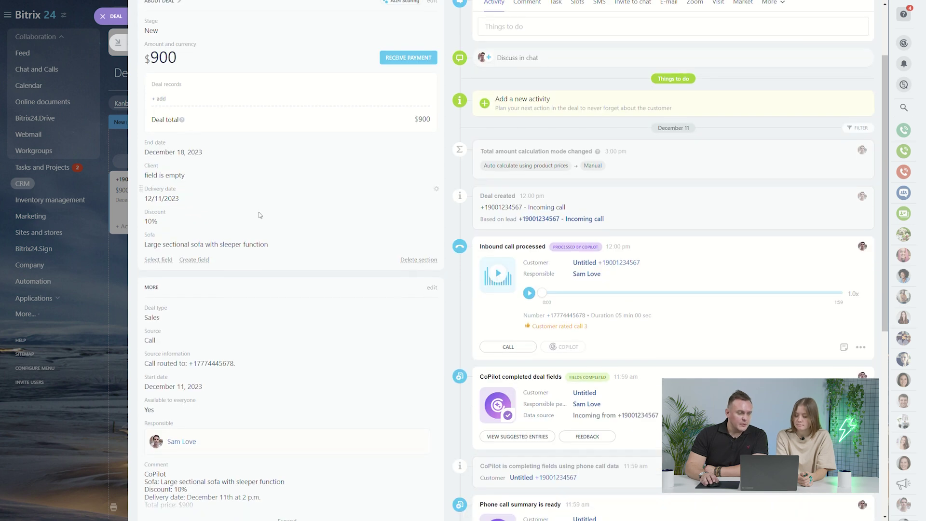
pyautogui.scroll(-3, 289, 248)
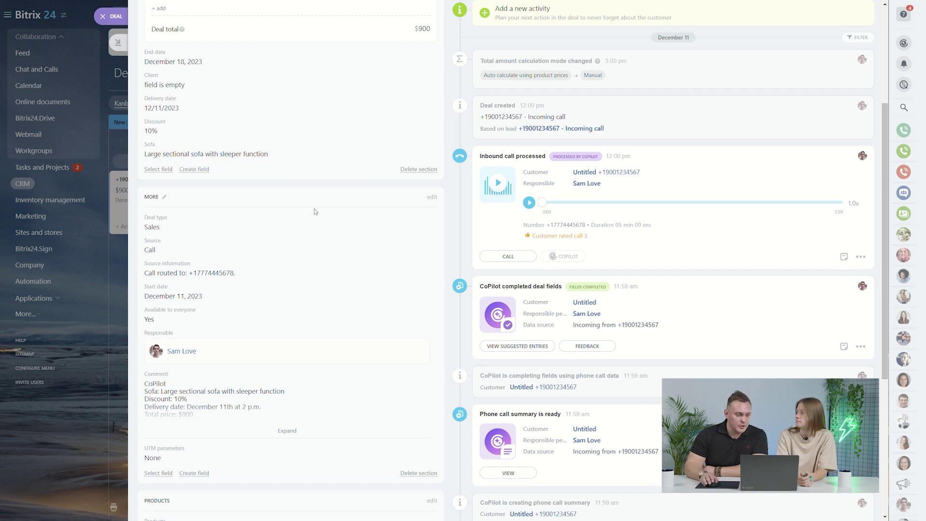
pyautogui.scroll(-2, 314, 211)
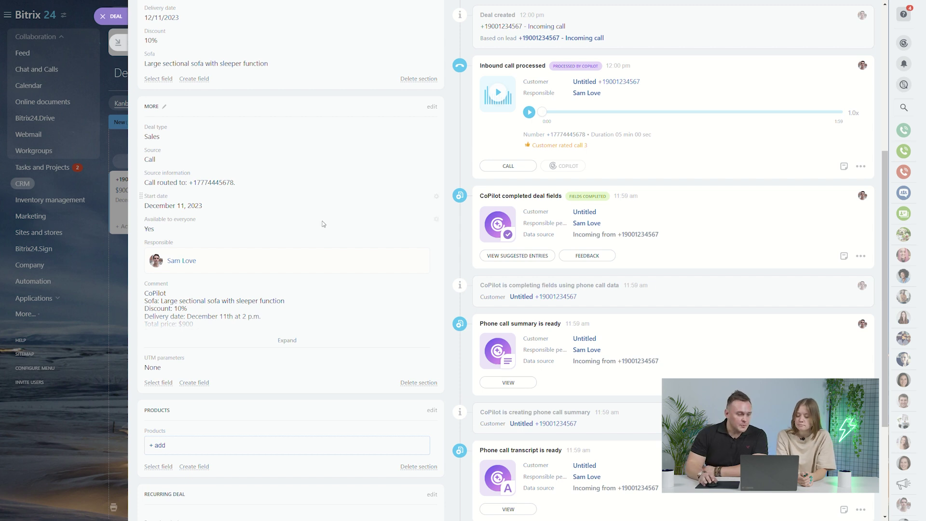
pyautogui.scroll(-1, 286, 264)
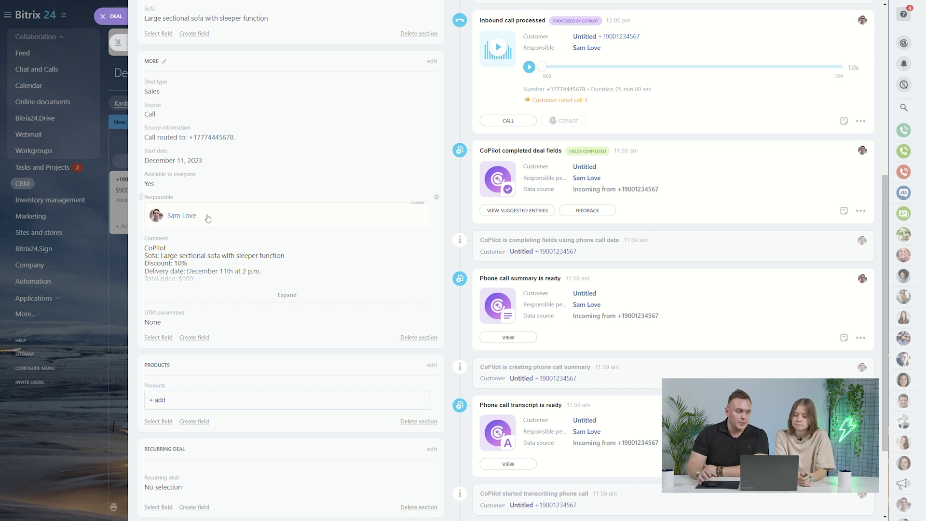
pyautogui.scroll(-1, 296, 238)
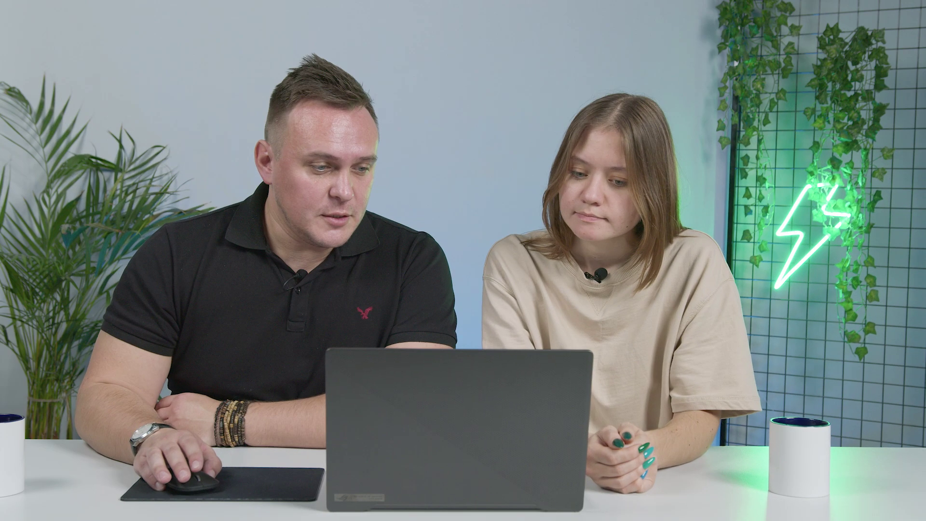